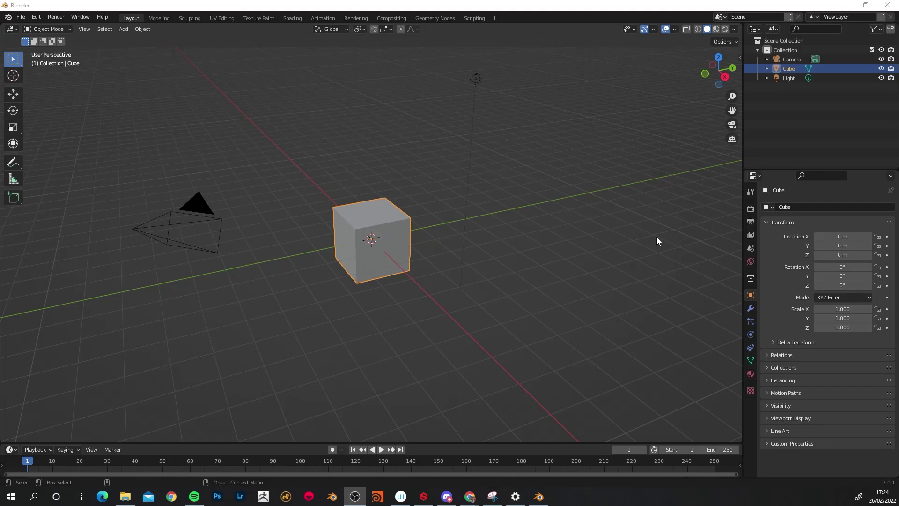
# - Bring up the VFace-to-ZTool Blender tutorial in Chrome and view its subd_from_map node graph image
pyautogui.moveTo(470, 497)
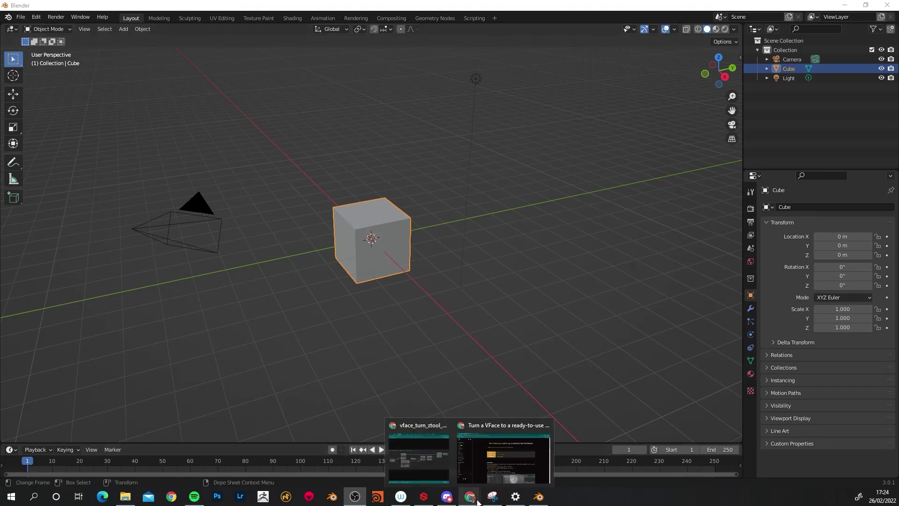
pyautogui.click(491, 470)
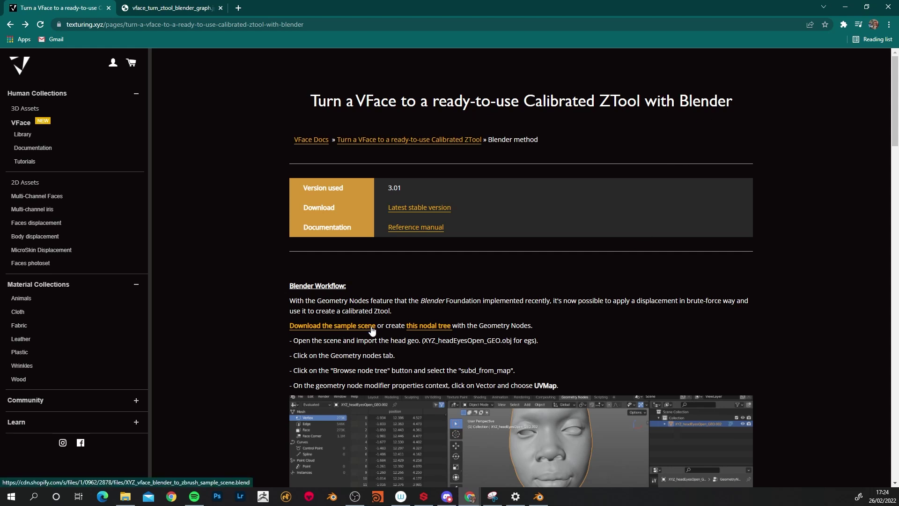
pyautogui.click(428, 325)
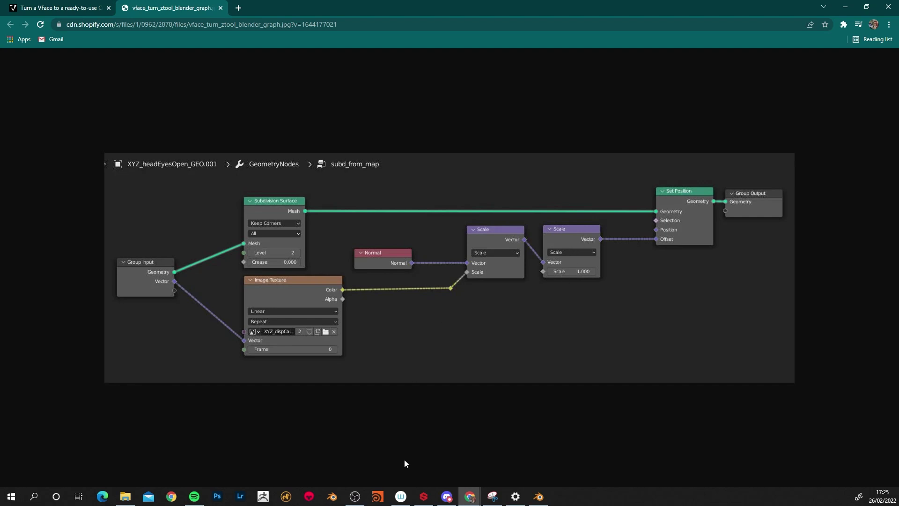
# - In the Geometry Nodes workspace, create a new node tree on the cube and spread its input and output nodes apart
pyautogui.click(539, 496)
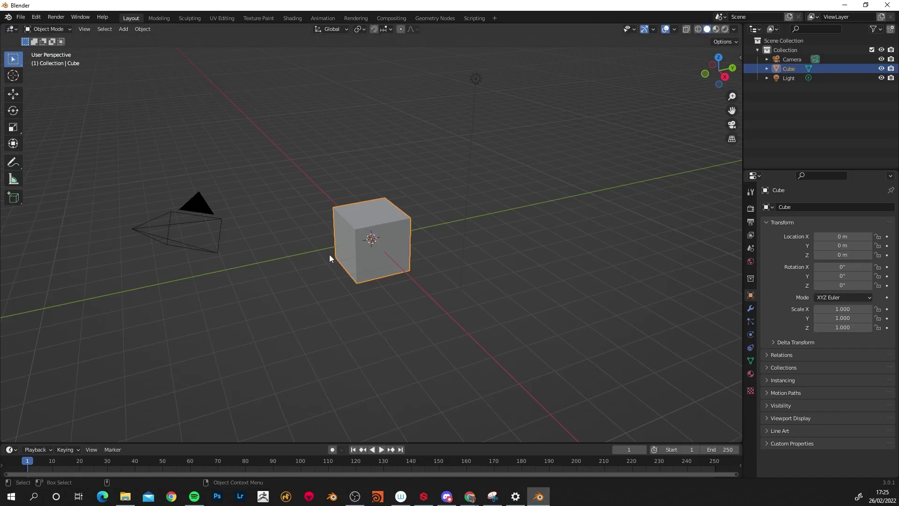
pyautogui.click(435, 18)
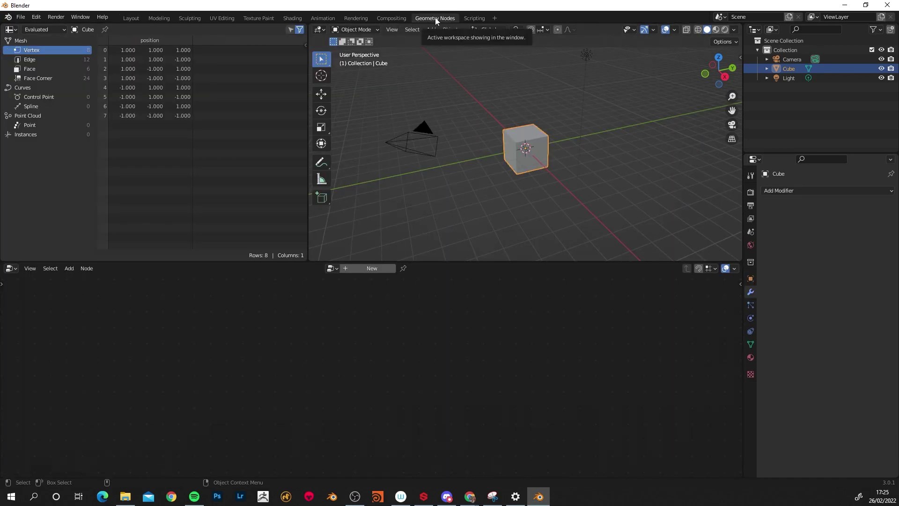
pyautogui.click(370, 266)
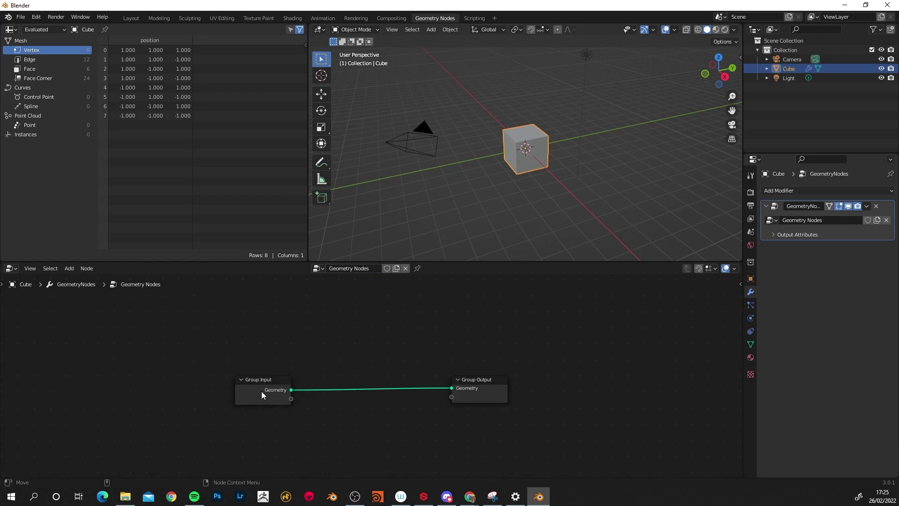
pyautogui.moveTo(266, 380); pyautogui.dragTo(132, 380)
pyautogui.moveTo(476, 380); pyautogui.dragTo(621, 380)
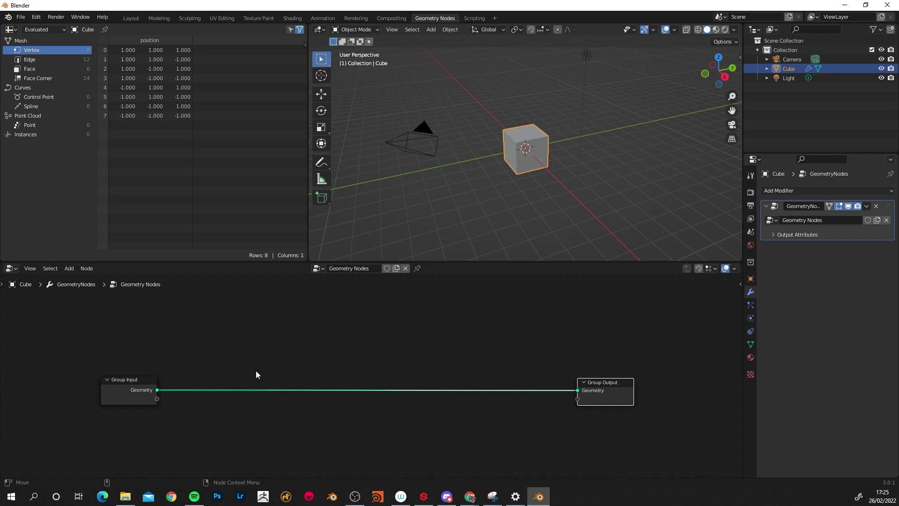
# - Insert a Vector Math node on the geometry link and set its operation to Scale
pyautogui.click(69, 268)
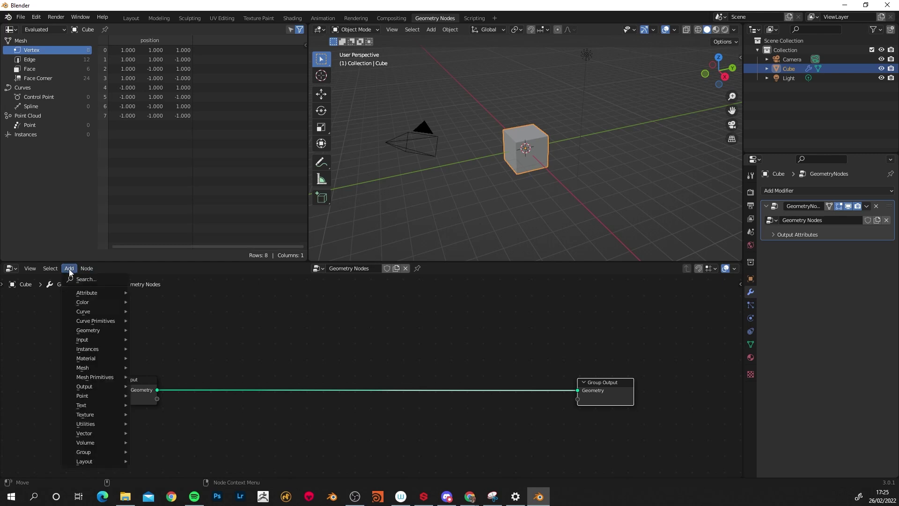
pyautogui.moveTo(92, 432)
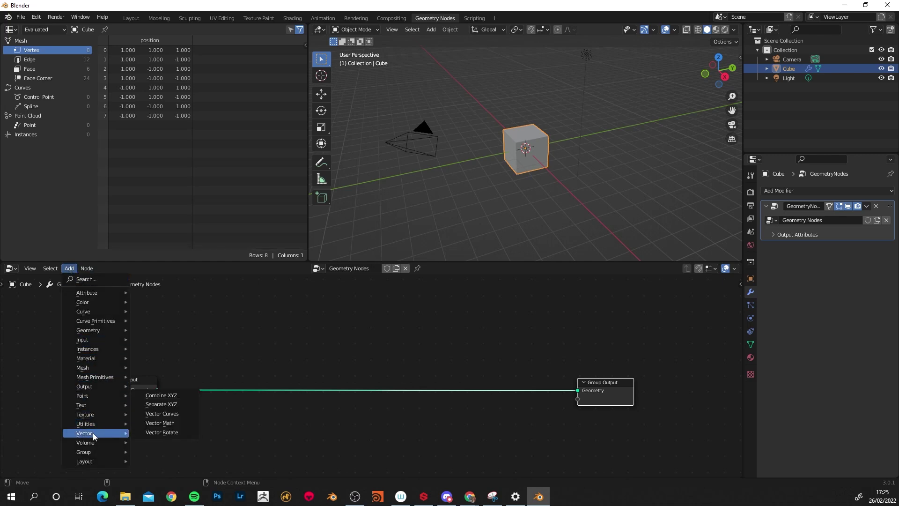
pyautogui.click(167, 423)
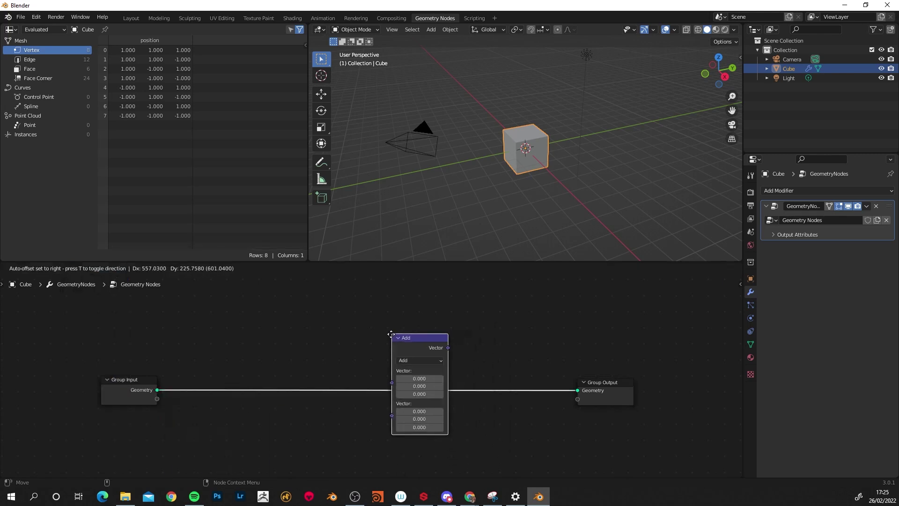
pyautogui.click(384, 317)
pyautogui.moveTo(413, 320); pyautogui.dragTo(396, 319)
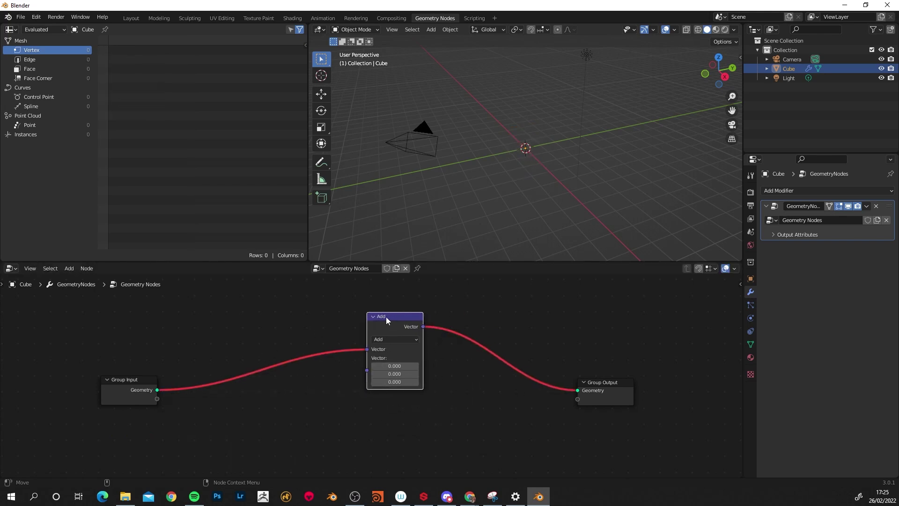
pyautogui.moveTo(387, 319); pyautogui.dragTo(402, 323)
pyautogui.click(426, 344)
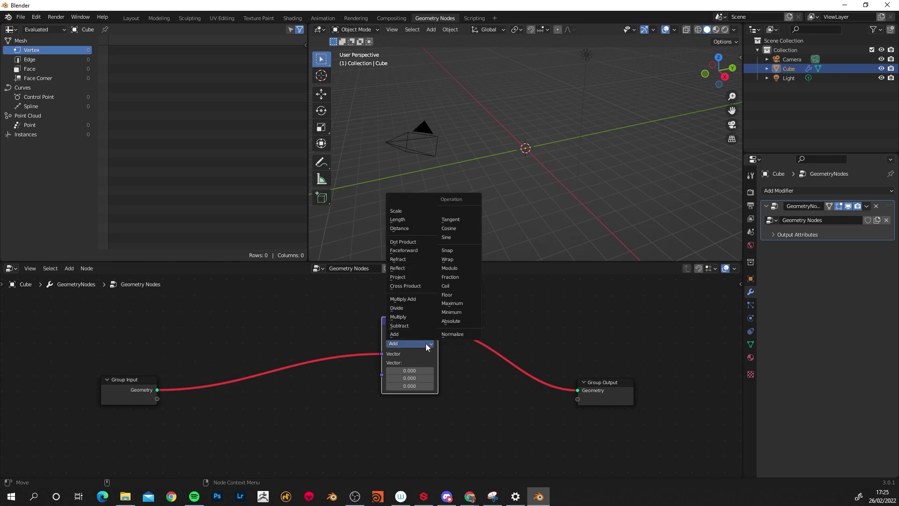
pyautogui.click(401, 212)
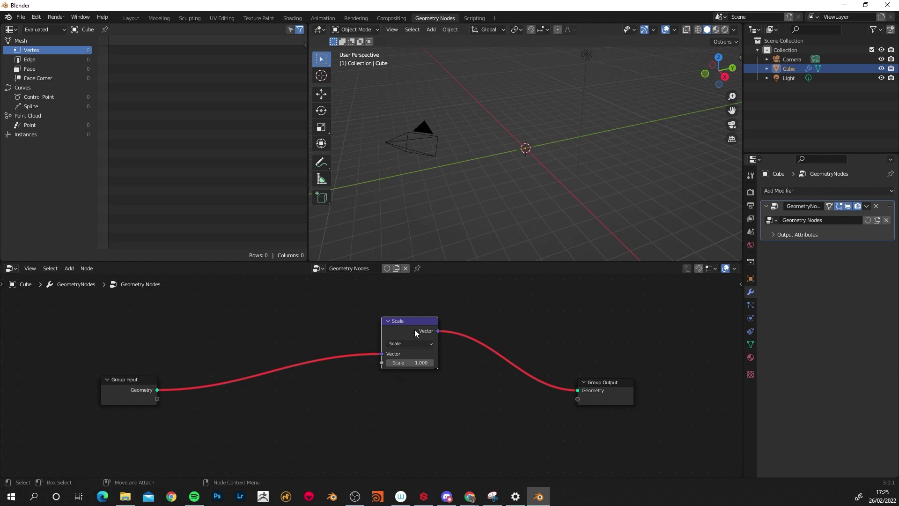
# - Open the recent XYZ_vface_blender_to_zbrush_sample_scene.blend, discarding the untitled scene's changes
pyautogui.click(22, 17)
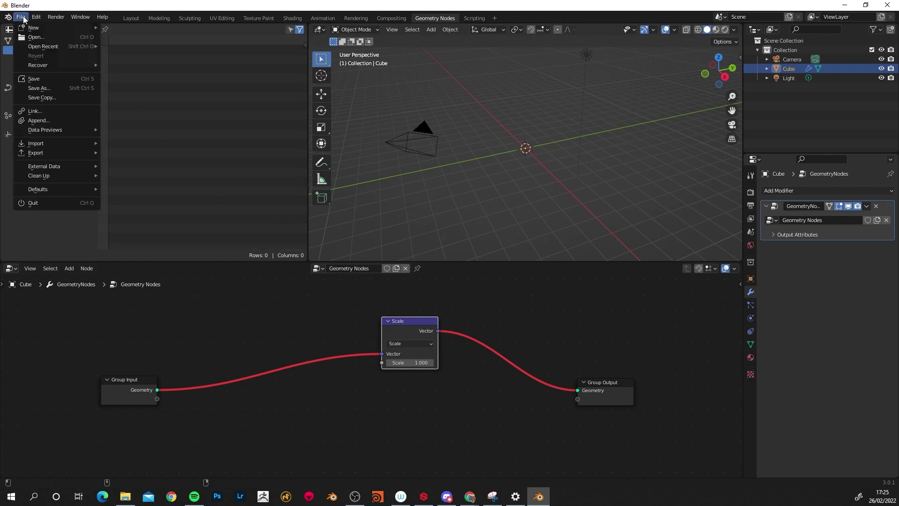
pyautogui.moveTo(39, 47)
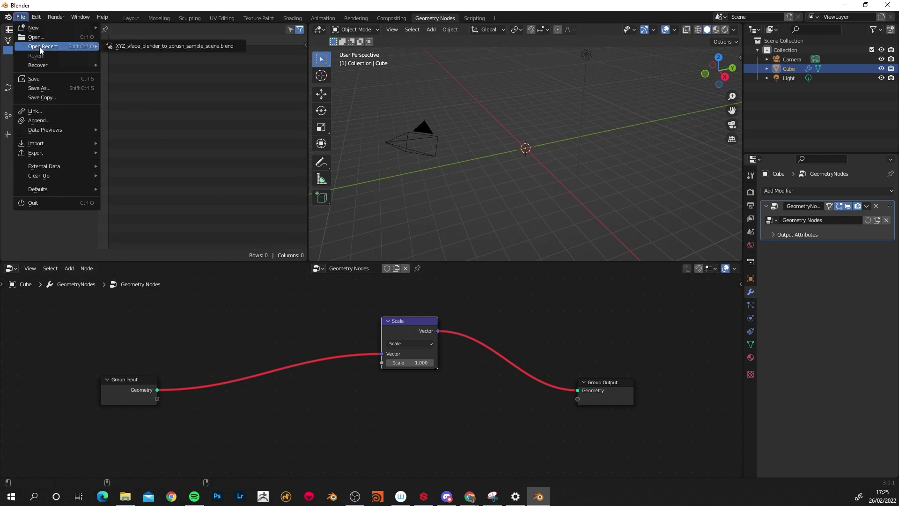
pyautogui.click(140, 48)
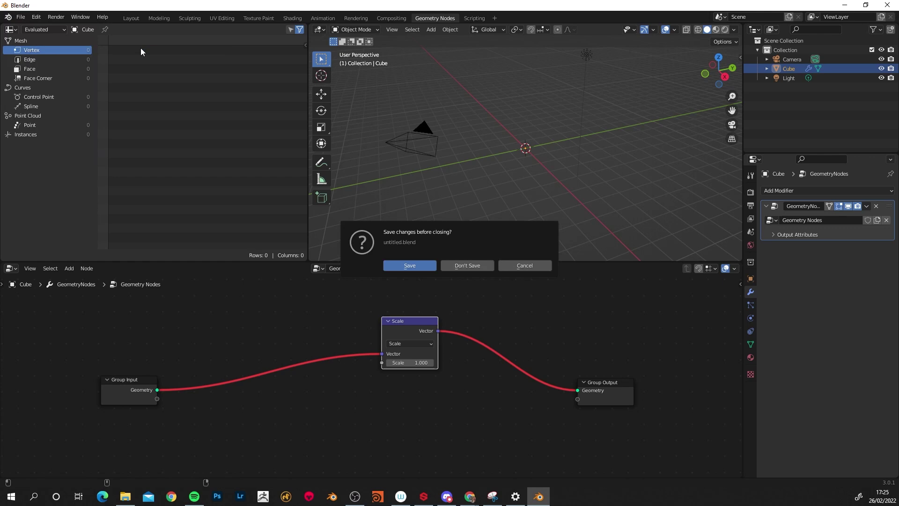
pyautogui.click(465, 265)
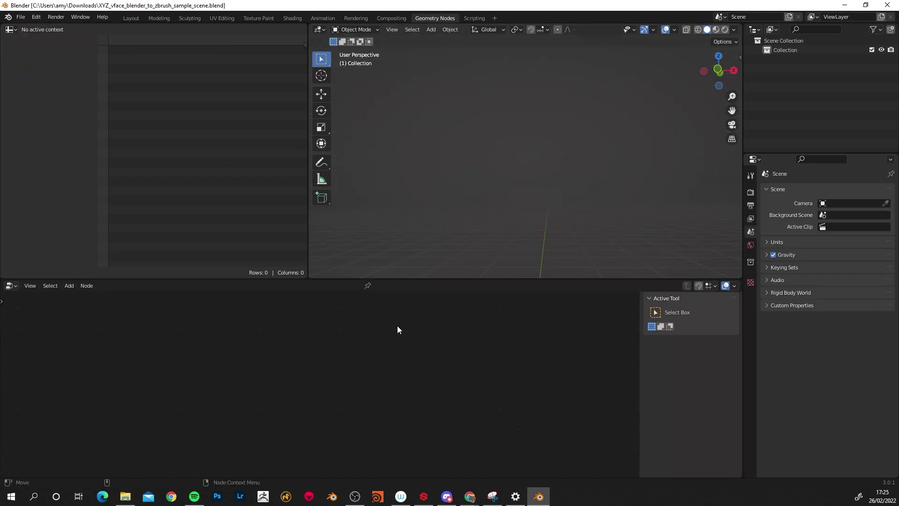
# - Import XYZ_headEyesClosed_GEO.obj from 01_head\geos as a Wavefront OBJ and orbit to view the head
pyautogui.click(22, 18)
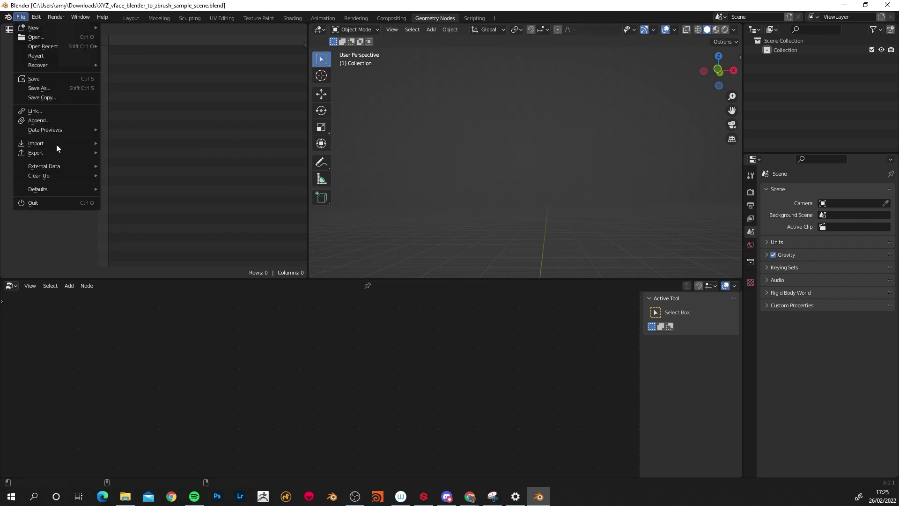
pyautogui.moveTo(56, 147)
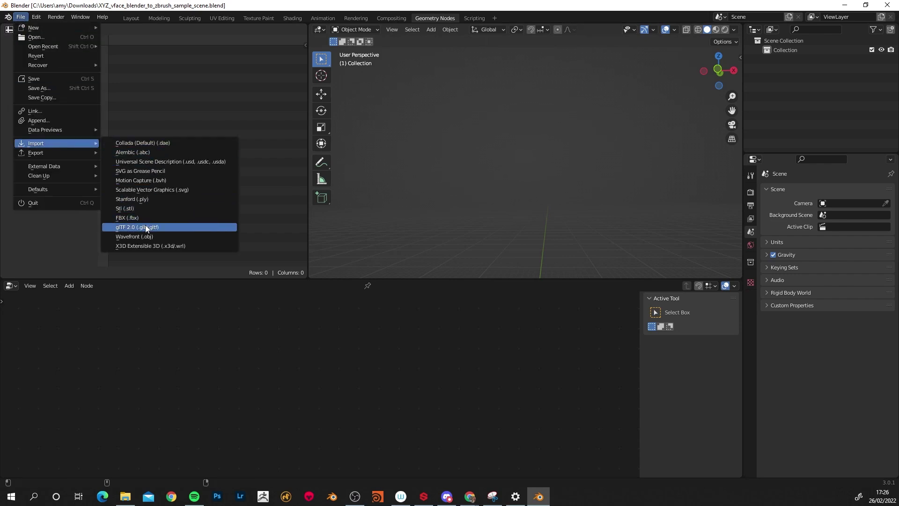
pyautogui.click(140, 236)
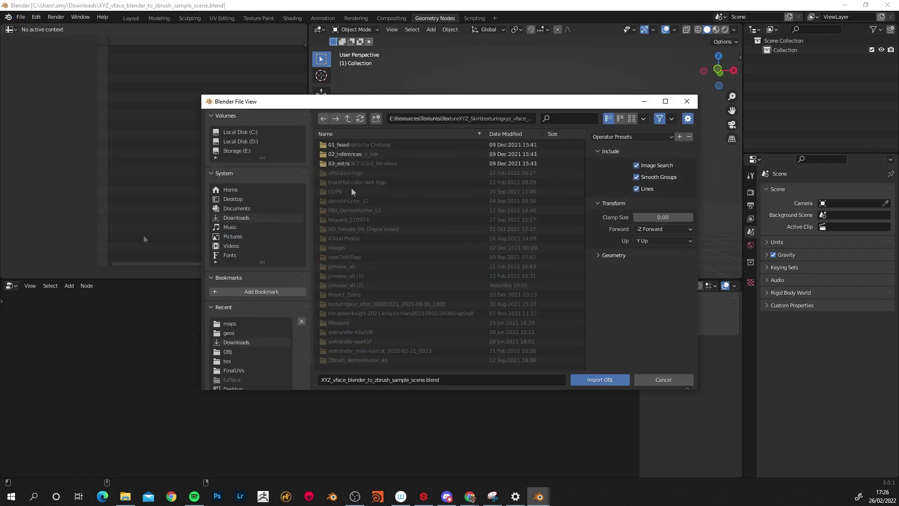
pyautogui.doubleClick(345, 144)
pyautogui.doubleClick(341, 147)
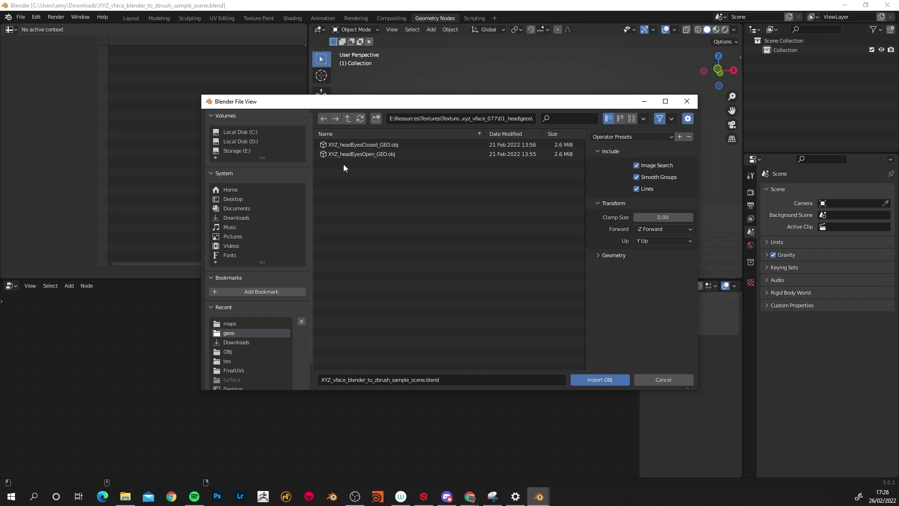
pyautogui.click(360, 145)
pyautogui.click(608, 380)
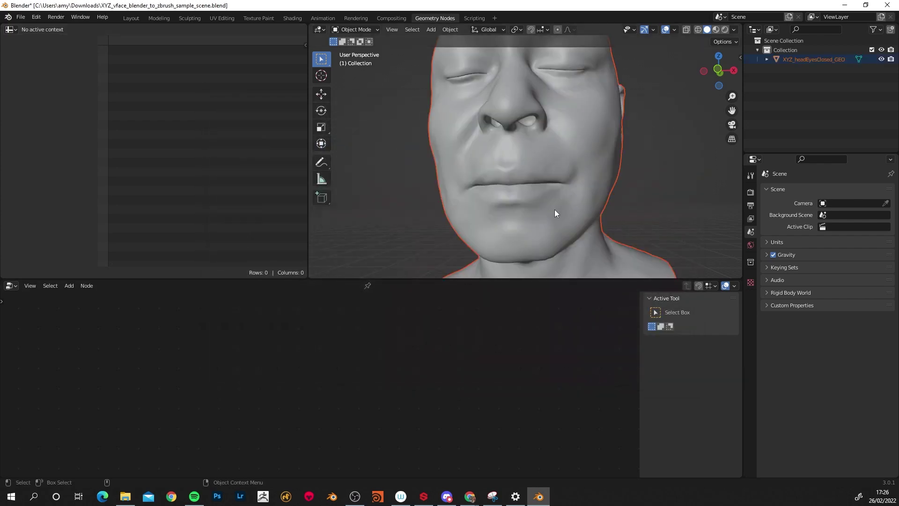
pyautogui.moveTo(597, 145); pyautogui.dragTo(564, 159, button='middle')
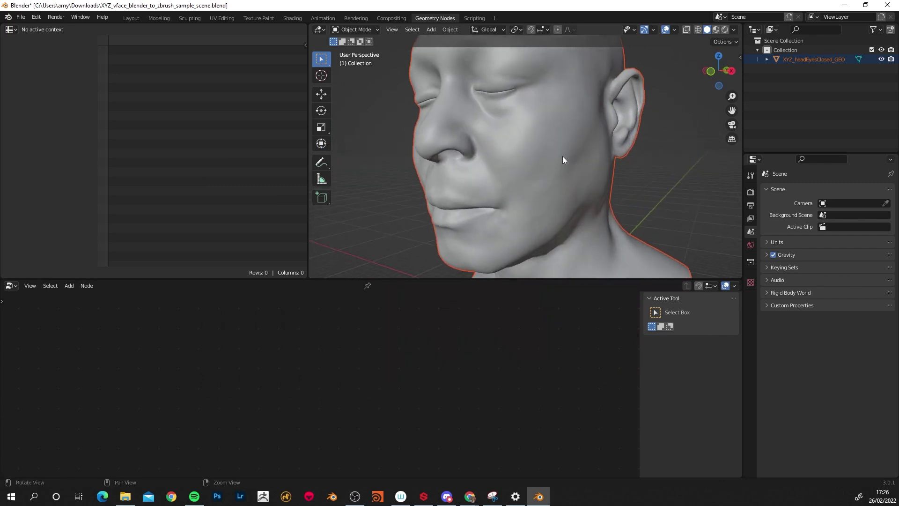
# - Give the head mesh a Geometry Nodes modifier using the subd_from_map node tree
pyautogui.click(541, 142)
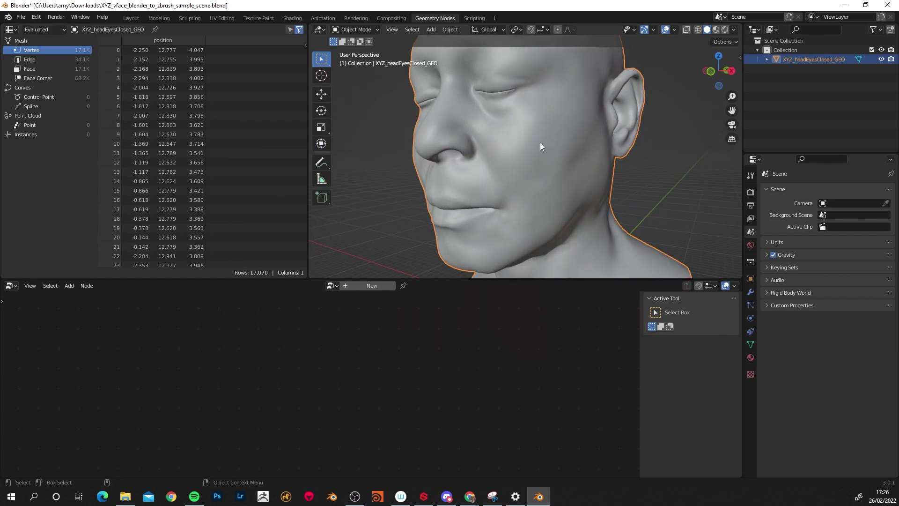
pyautogui.click(369, 285)
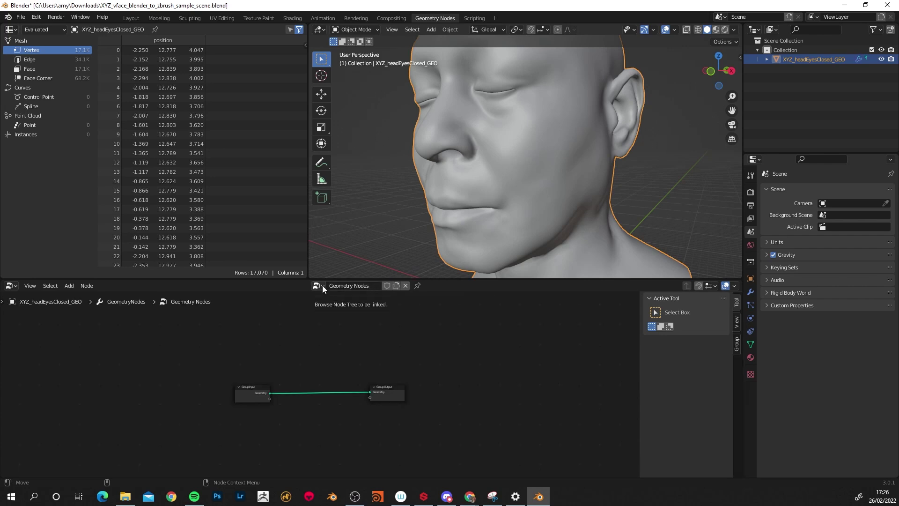
pyautogui.click(319, 285)
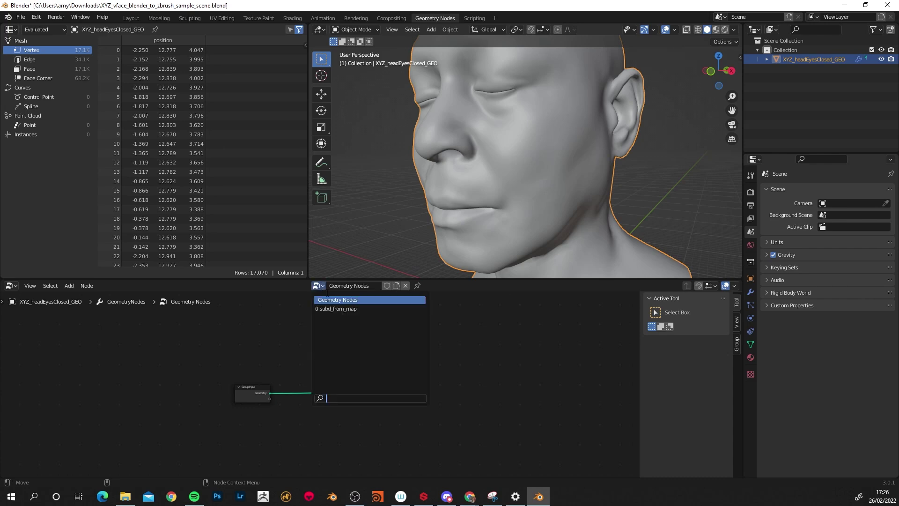
pyautogui.click(345, 308)
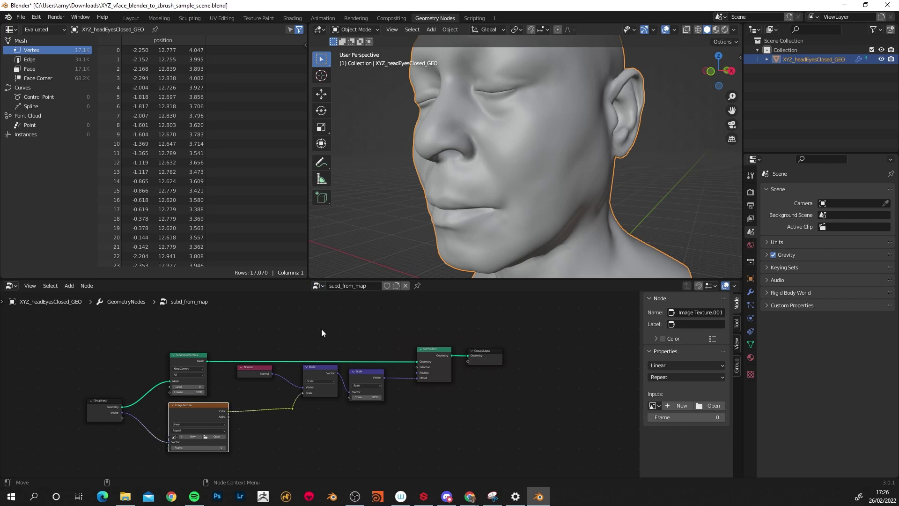
# - Inspect the Scale, Set Position, Subdivision Surface and Image Texture nodes of the subd_from_map graph
pyautogui.scroll(2, 321, 329)
pyautogui.scroll(1, 355, 321)
pyautogui.moveTo(358, 317); pyautogui.dragTo(346, 323, button='middle')
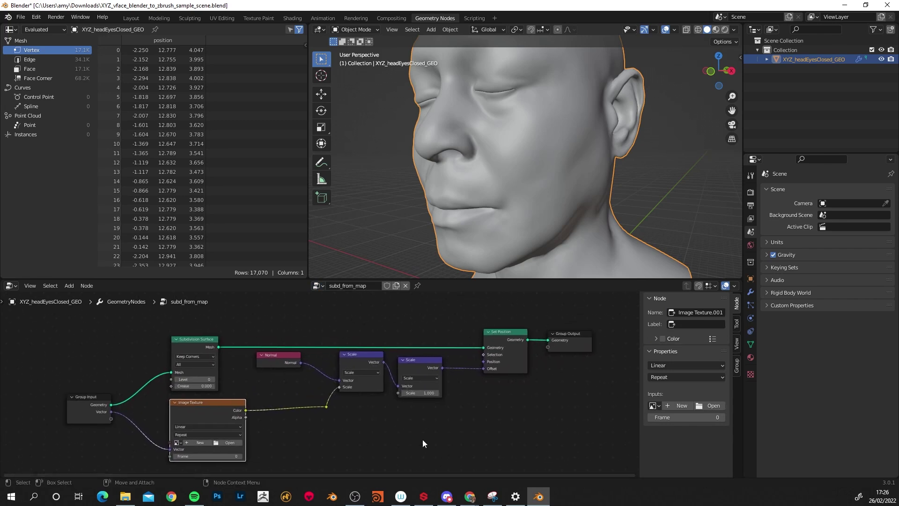
pyautogui.click(415, 361)
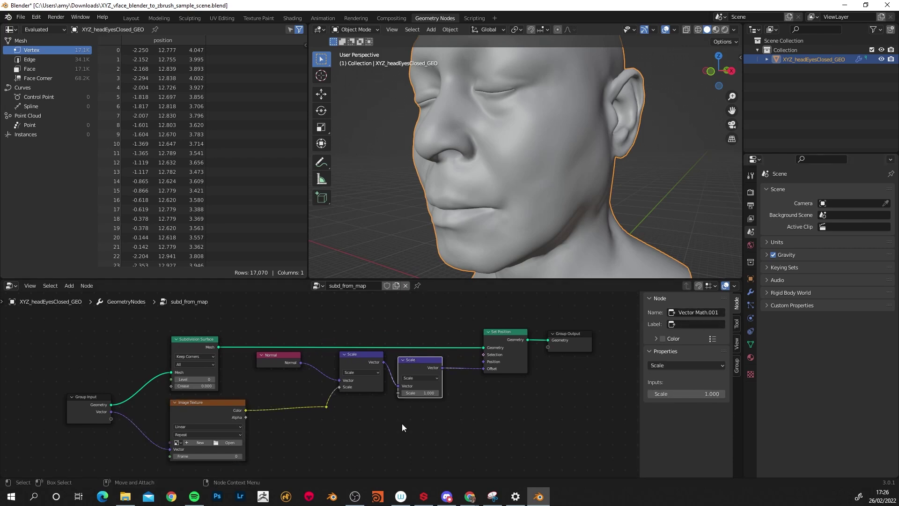
pyautogui.click(505, 358)
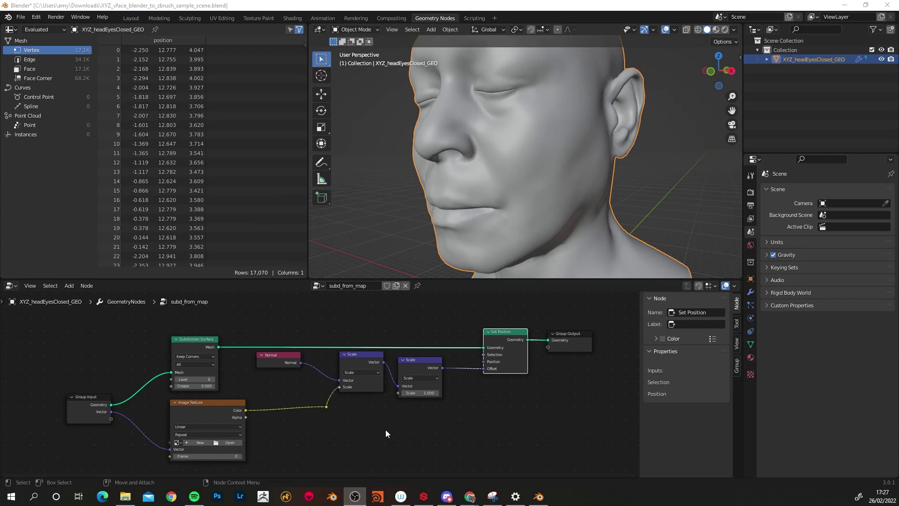
pyautogui.click(97, 397)
pyautogui.click(187, 339)
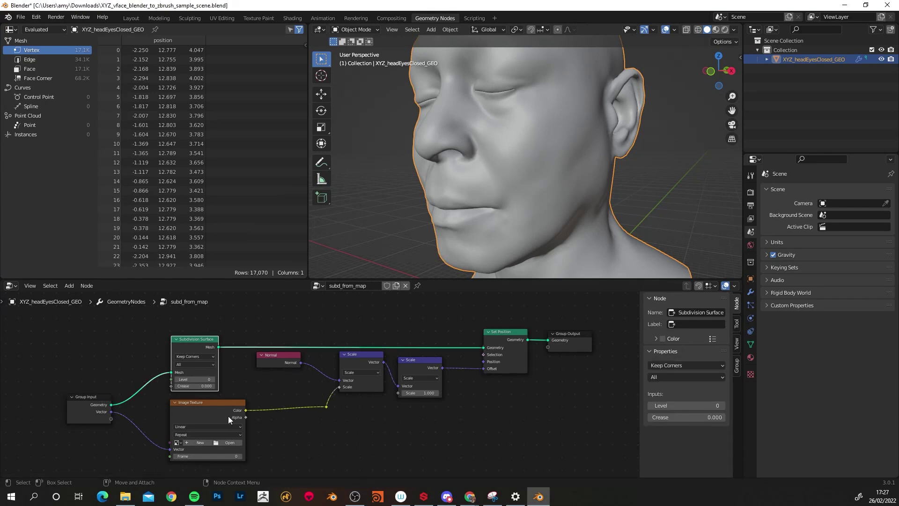
pyautogui.click(204, 404)
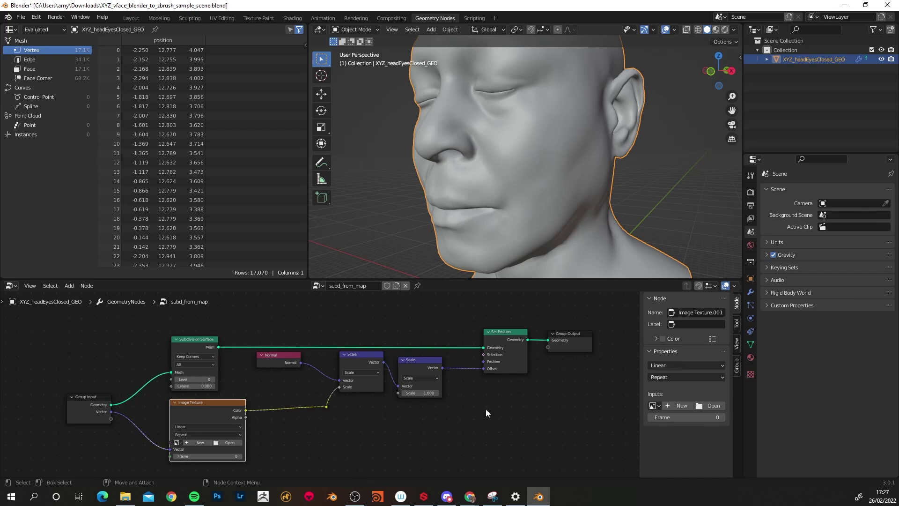
pyautogui.click(499, 333)
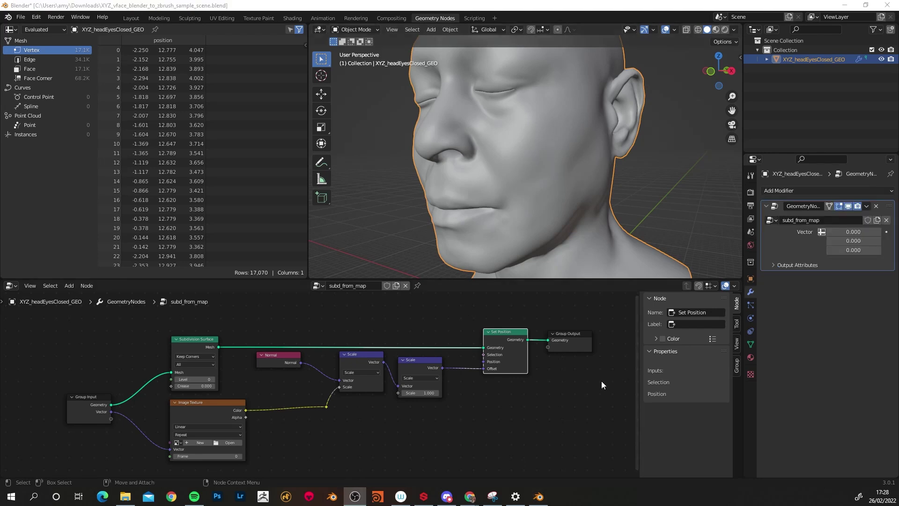
# - Switch the modifier's Vector input to attribute mode and assign the Face Corner UVMap attribute
pyautogui.click(753, 293)
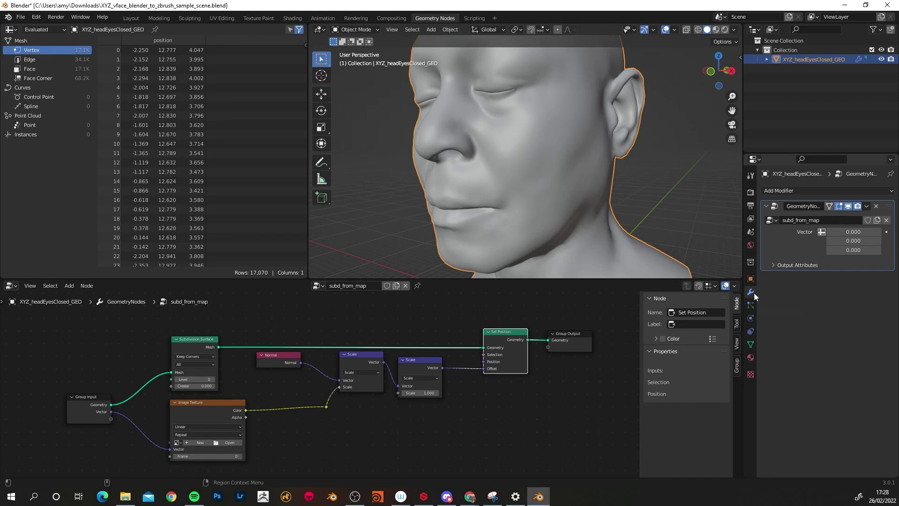
pyautogui.click(821, 232)
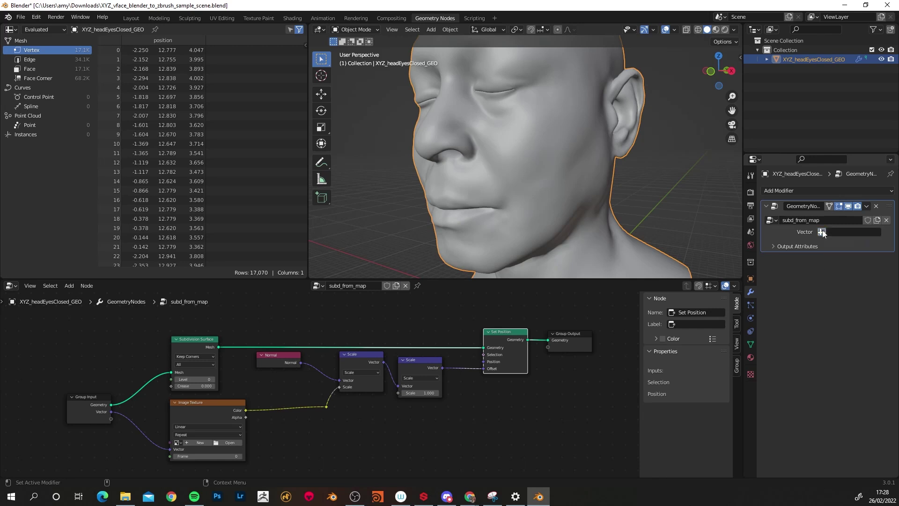
pyautogui.click(846, 231)
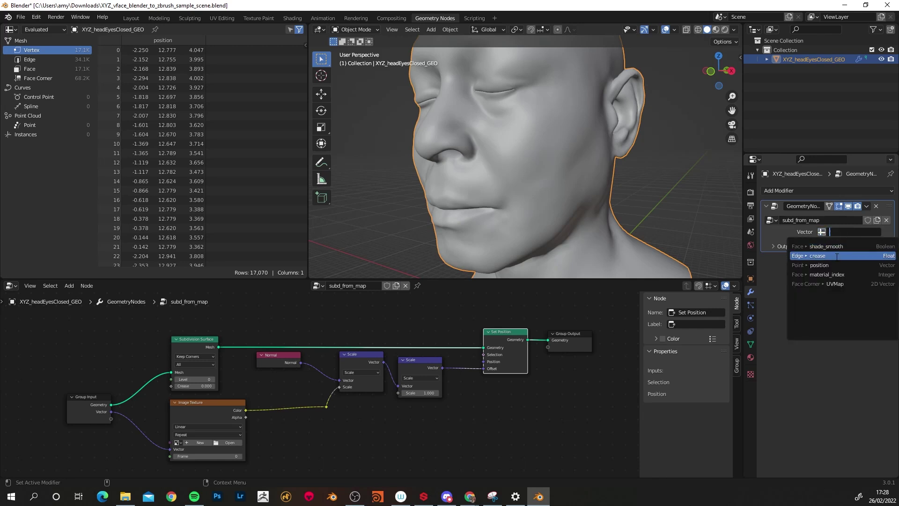
pyautogui.click(840, 284)
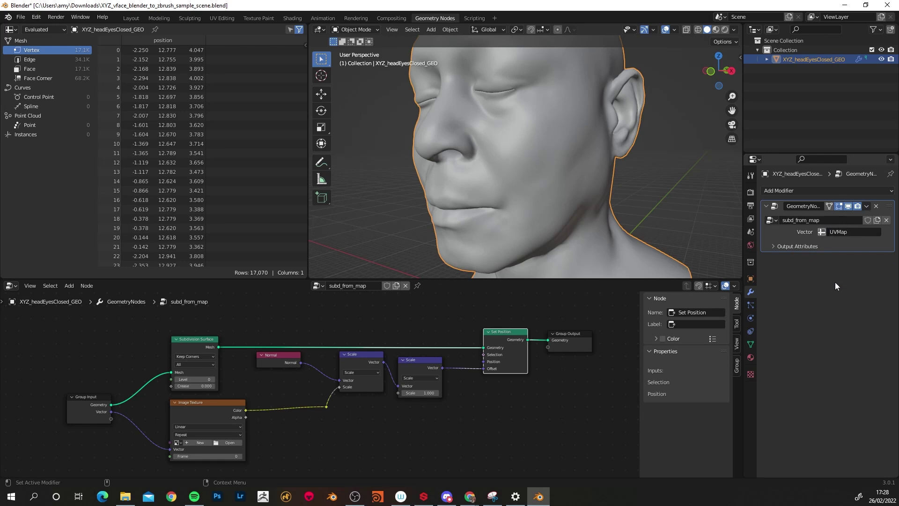
pyautogui.click(203, 404)
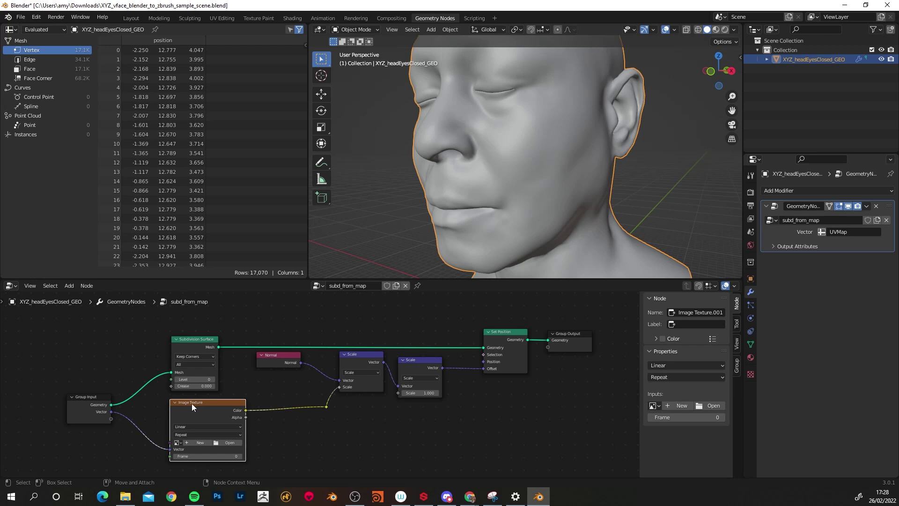
# - Load XYZ_dispCalibrated_mid0_raw.1001.exr from the 01_head maps folder into the Image Texture node
pyautogui.click(712, 406)
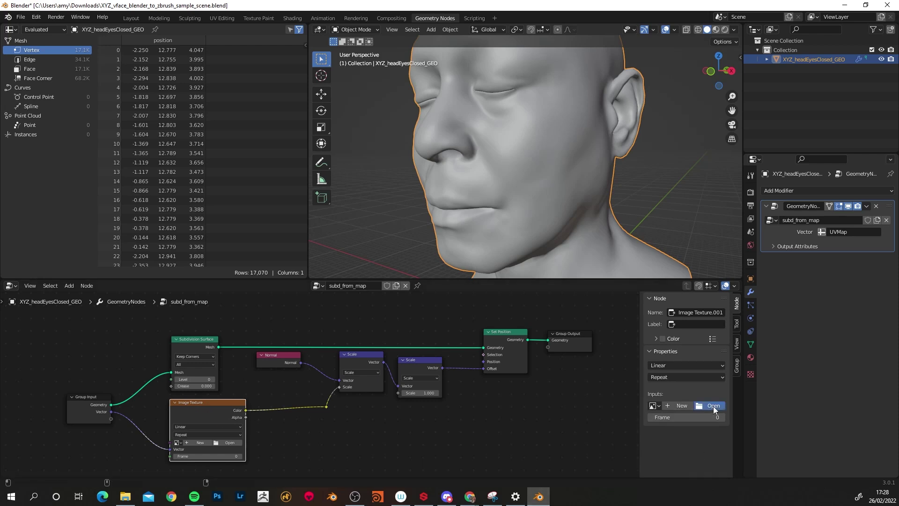
pyautogui.doubleClick(349, 145)
pyautogui.doubleClick(349, 145)
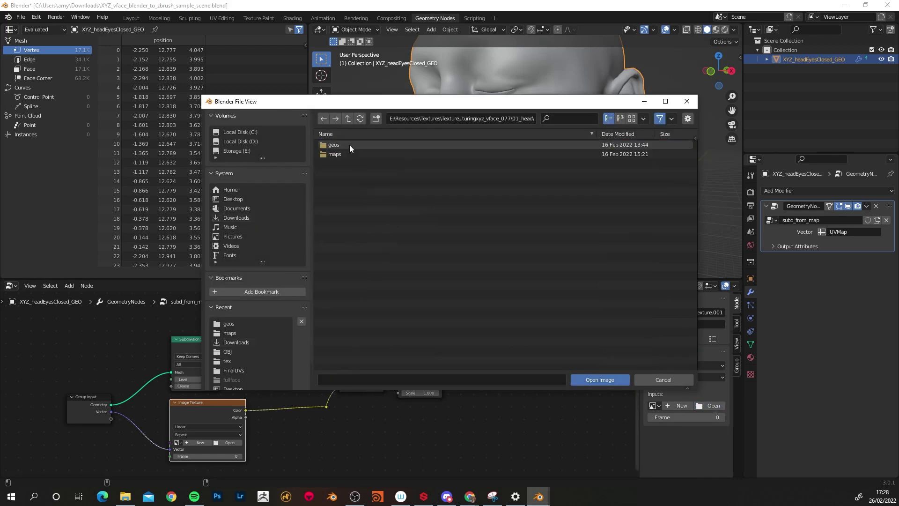
pyautogui.doubleClick(346, 154)
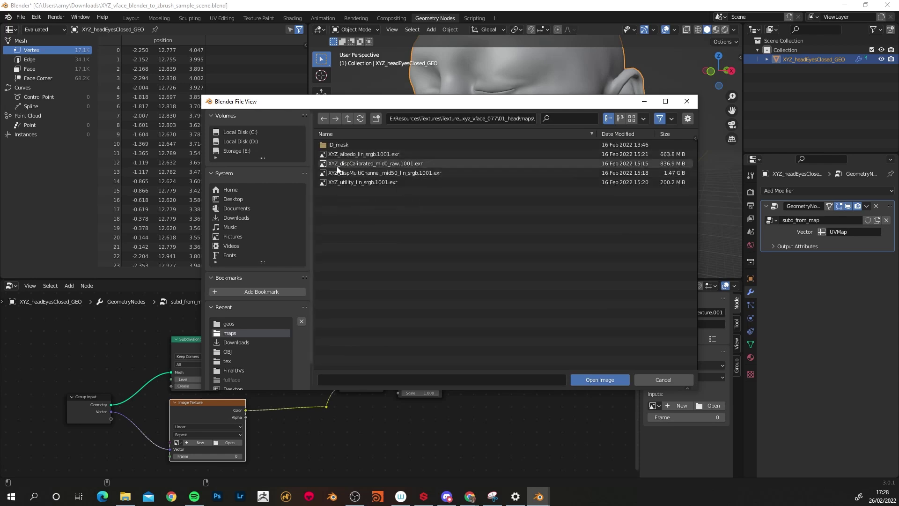
pyautogui.click(384, 164)
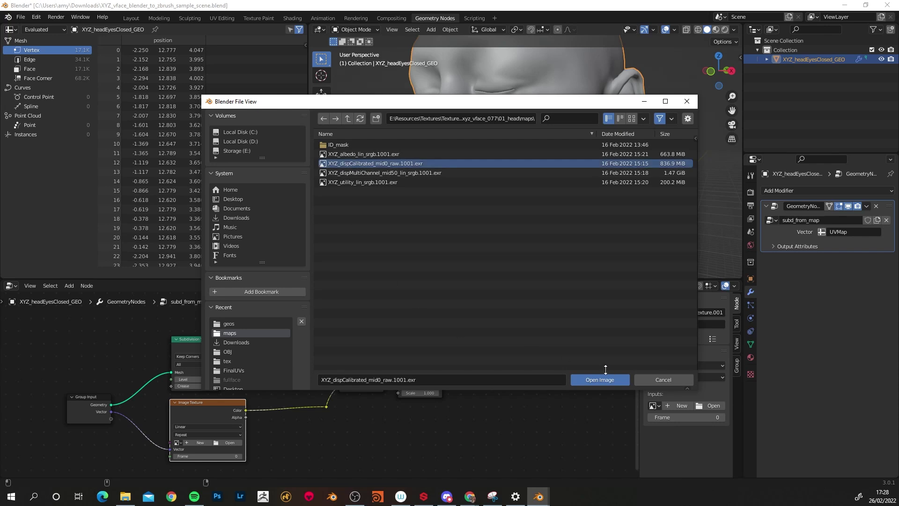
pyautogui.click(600, 380)
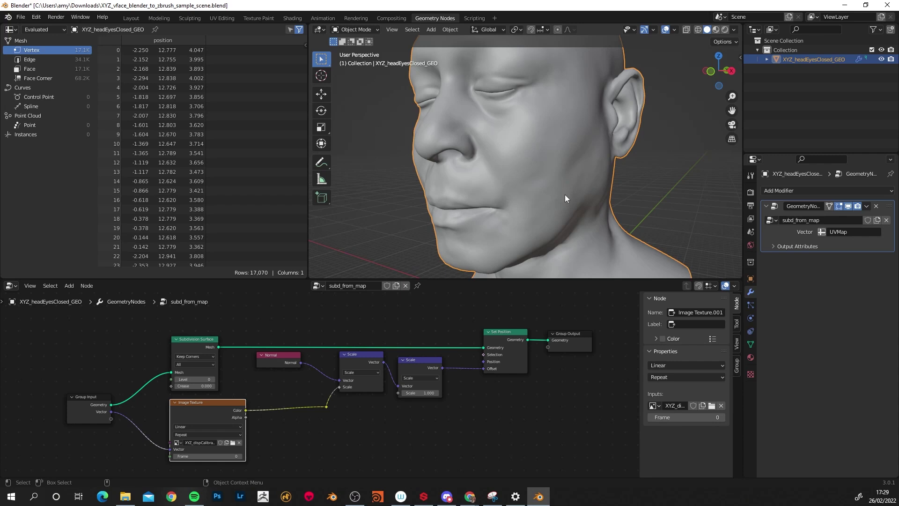
# - Set the Subdivision Surface level to 5 (about 17.5M vertices) and orbit to inspect the skin detail
pyautogui.click(202, 380)
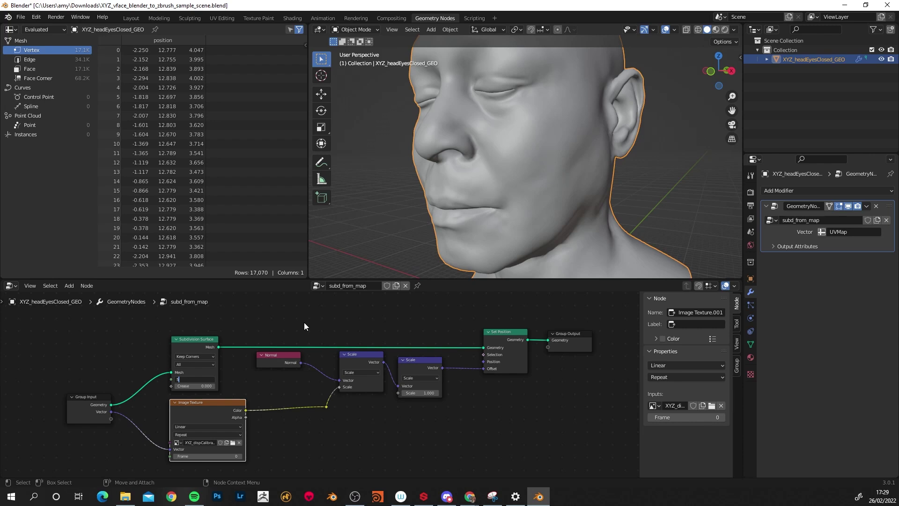
pyautogui.press('Return')
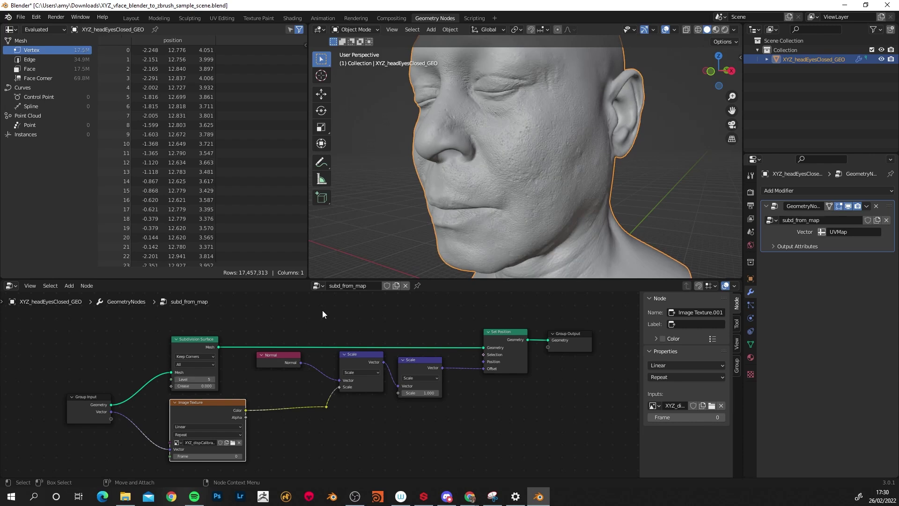
pyautogui.moveTo(369, 194); pyautogui.dragTo(349, 193, button='middle')
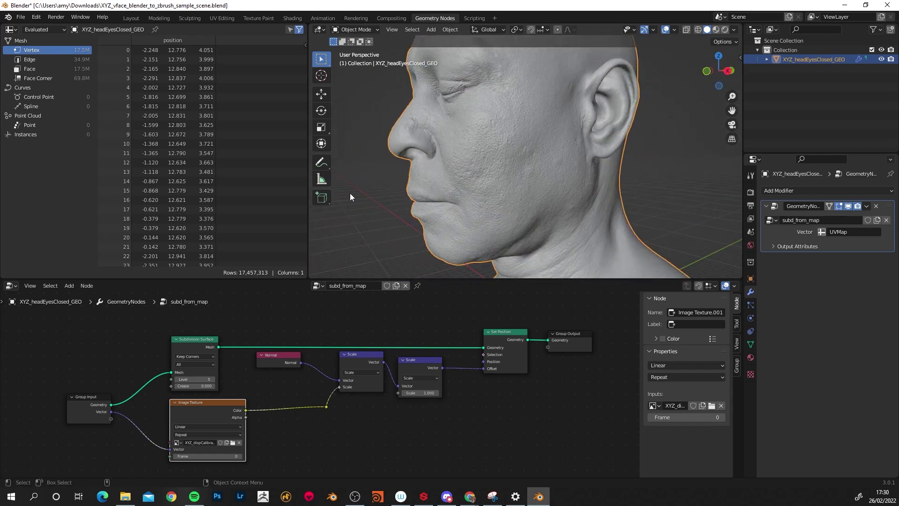
pyautogui.click(20, 17)
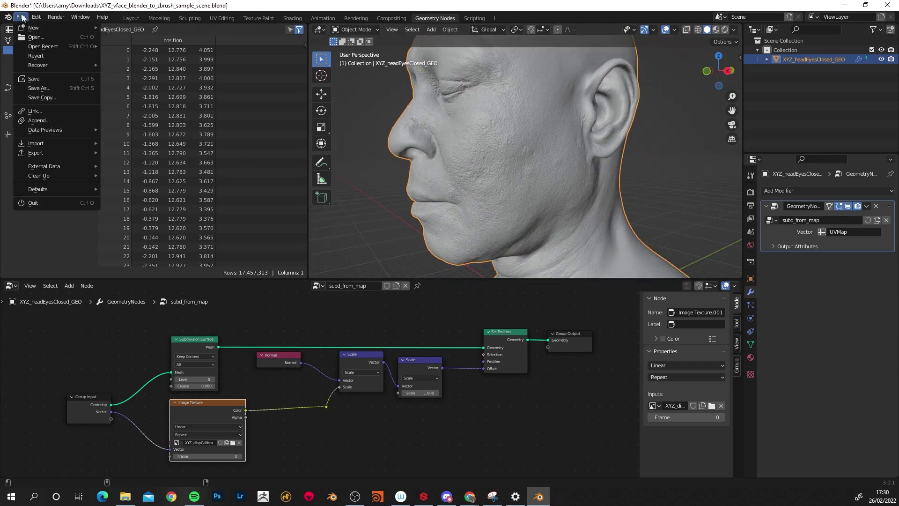
# - Export the displaced head as a Wavefront OBJ named Vface_77_Highres
pyautogui.moveTo(50, 159)
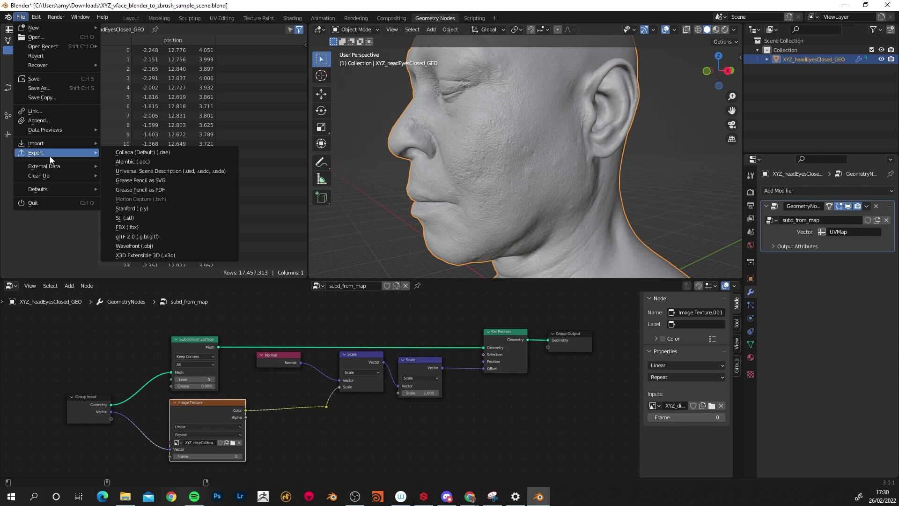
pyautogui.click(145, 247)
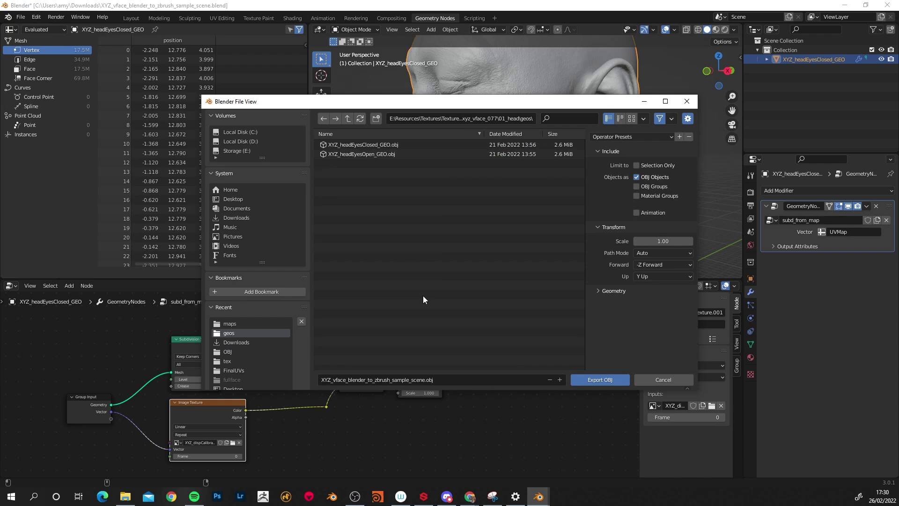
pyautogui.click(445, 380)
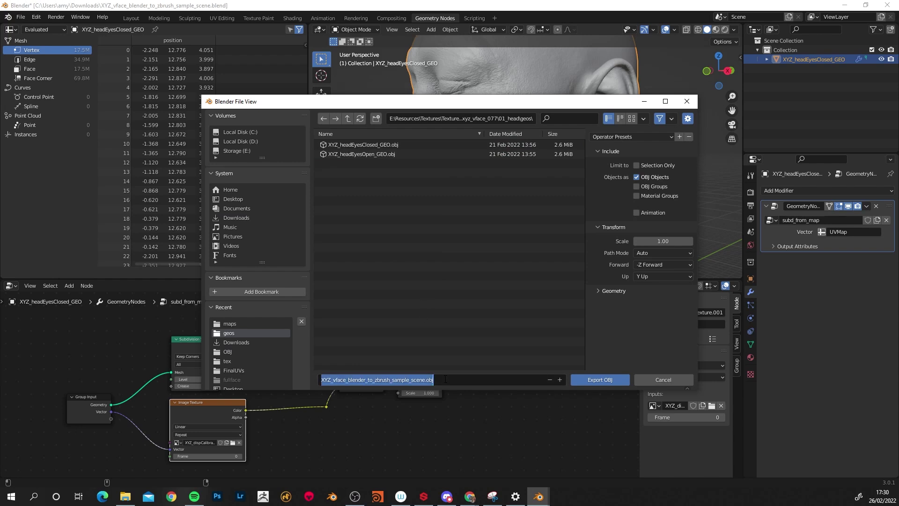
pyautogui.write('Vface')
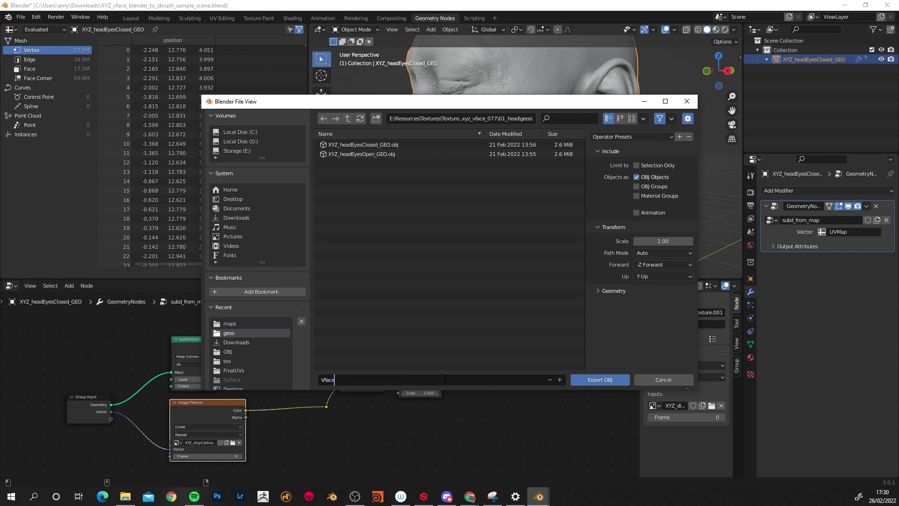
pyautogui.write('_77_Highres.obj')
pyautogui.click(591, 378)
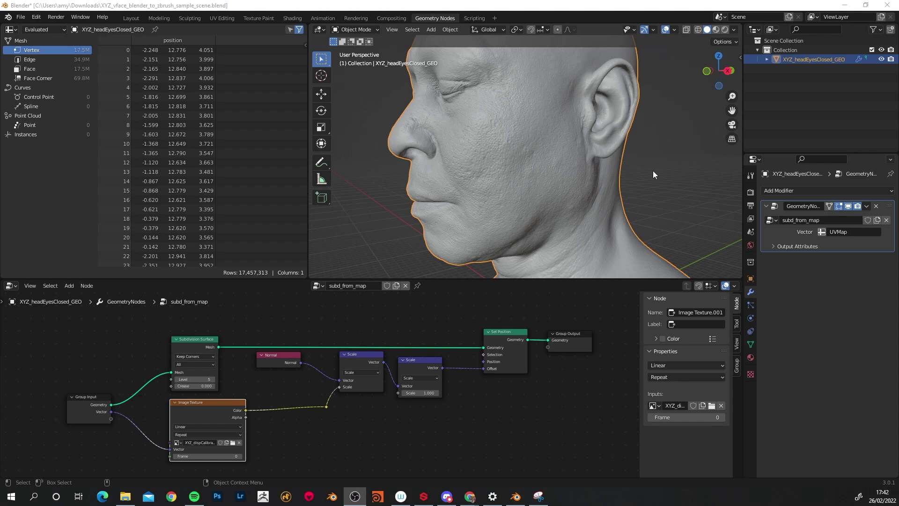
pyautogui.moveTo(642, 157); pyautogui.dragTo(653, 161)
pyautogui.moveTo(645, 160); pyautogui.dragTo(580, 166, button='middle')
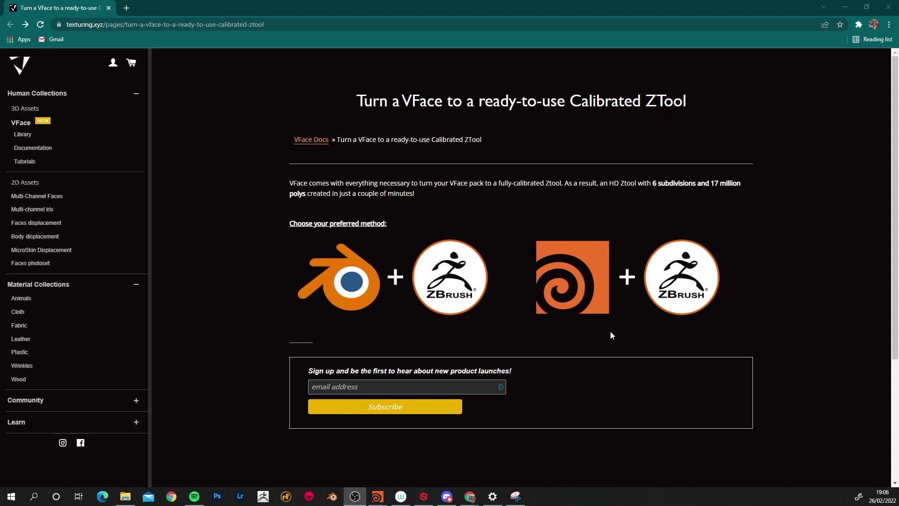
# - Open the guide's Houdini + ZBrush method and scroll through its node graph and parameter screenshots
pyautogui.click(579, 267)
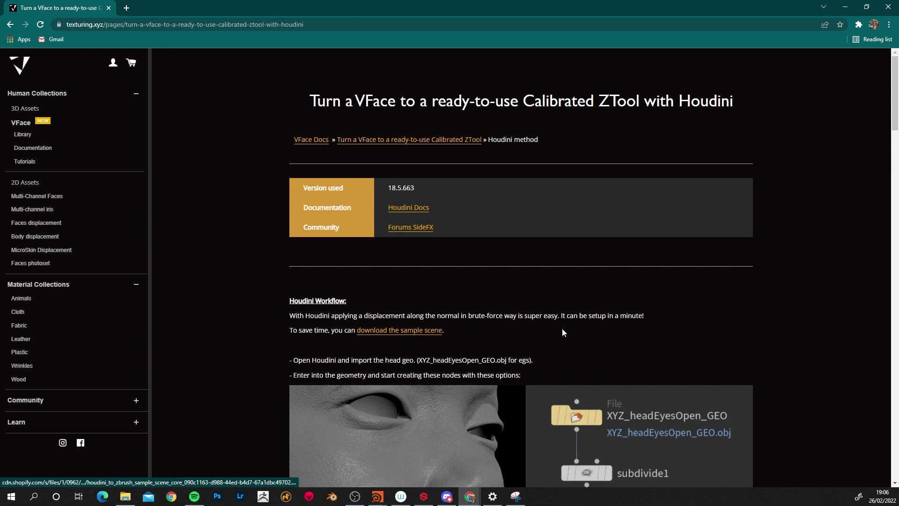
pyautogui.scroll(-5, 563, 331)
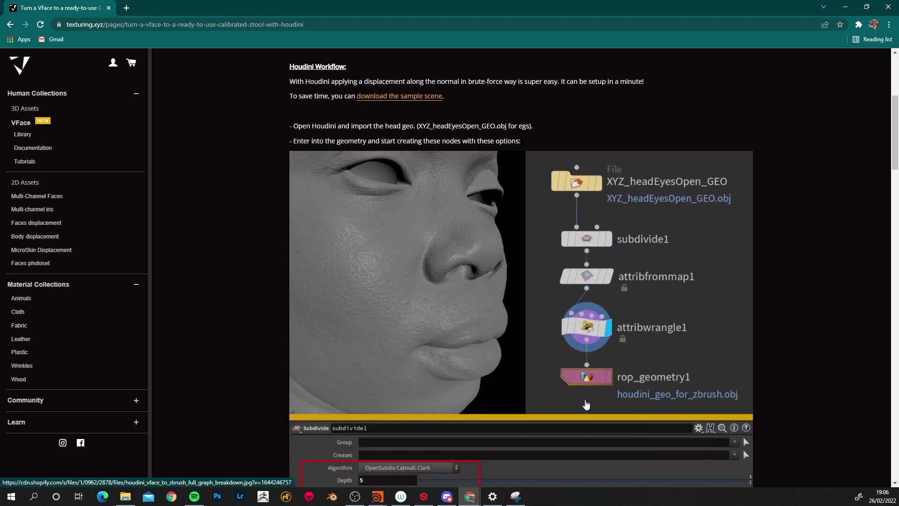
pyautogui.scroll(-8, 529, 330)
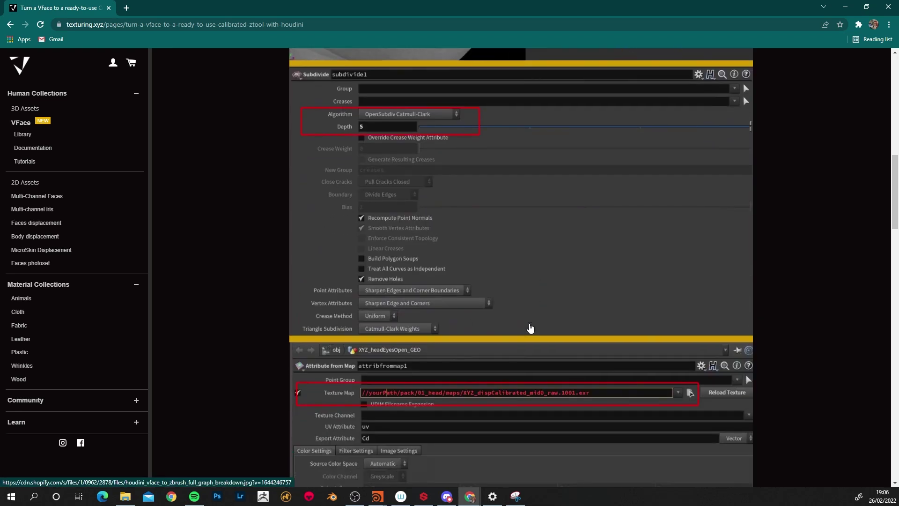
pyautogui.scroll(13, 530, 328)
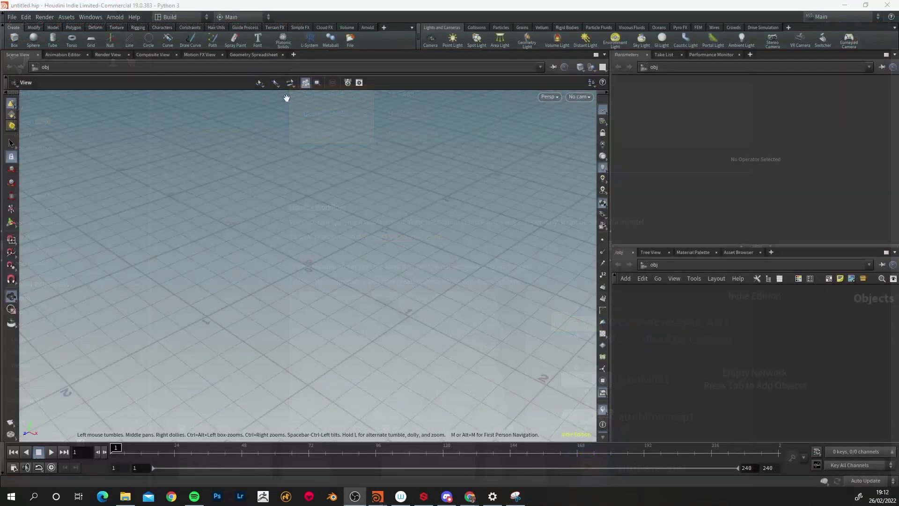
# - Import XYZ_headEyesClosed_GEO.obj into a new Houdini scene as a geometry object
pyautogui.click(12, 17)
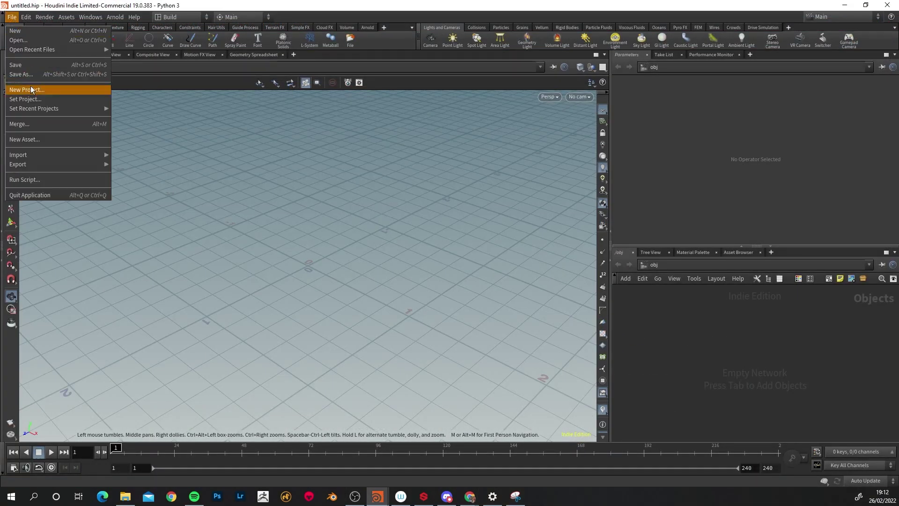
pyautogui.moveTo(44, 157)
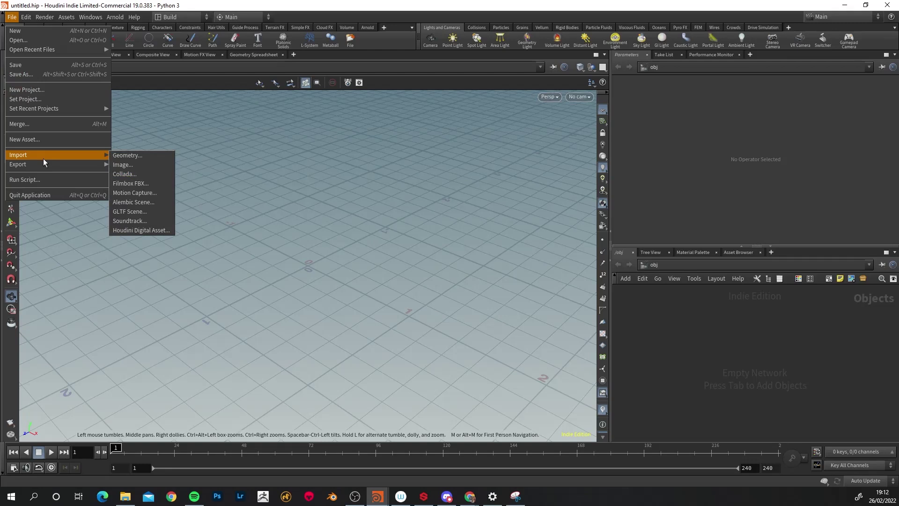
pyautogui.click(132, 155)
pyautogui.click(179, 106)
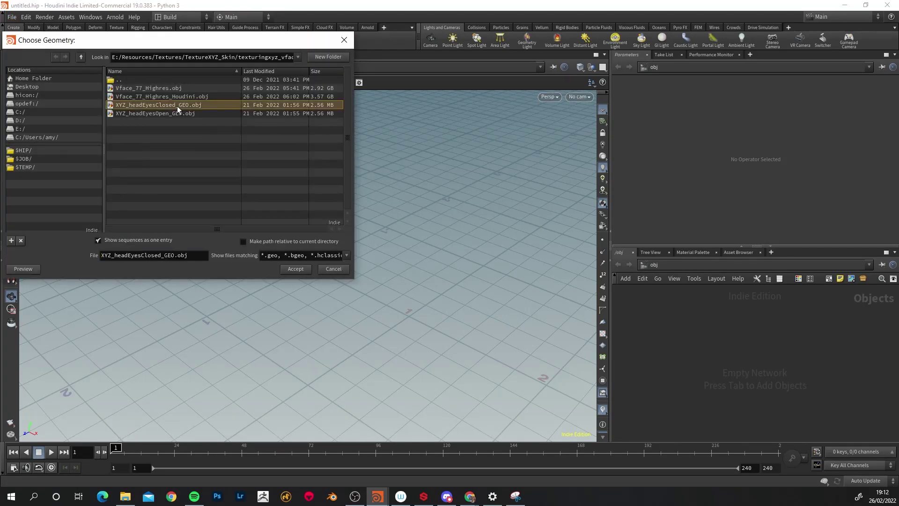
pyautogui.click(296, 269)
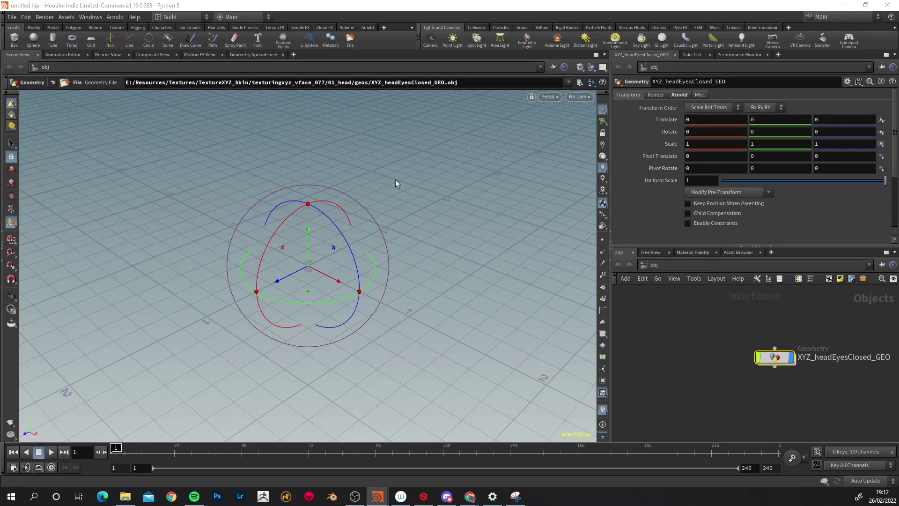
pyautogui.press('space')
pyautogui.press('space')
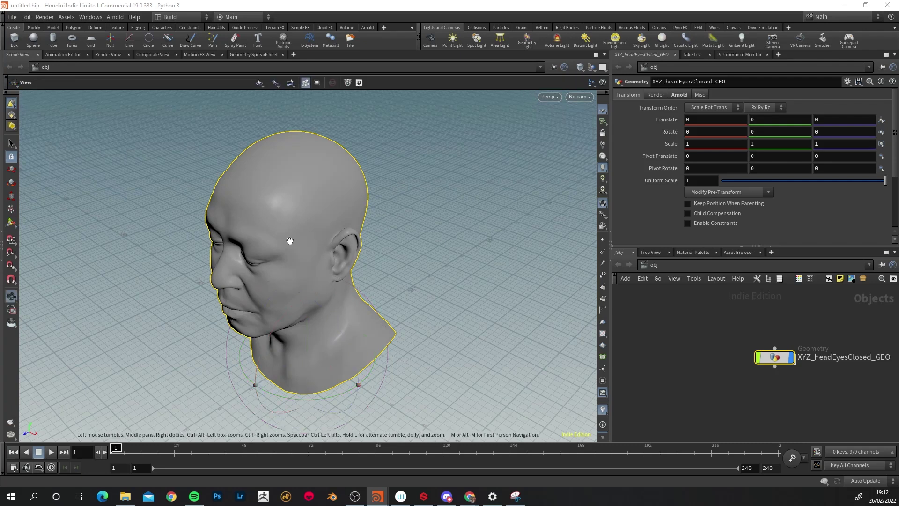
# - Orbit to a frontal close-up of the head and set the viewport to Flat Shaded
pyautogui.moveTo(290, 241); pyautogui.dragTo(405, 209)
pyautogui.moveTo(308, 299); pyautogui.dragTo(455, 186)
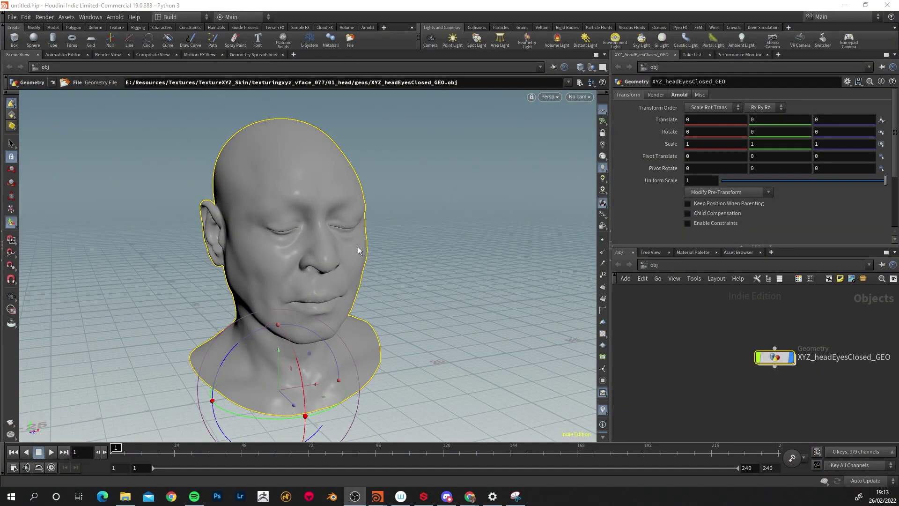
pyautogui.press('space')
pyautogui.scroll(6, 357, 246)
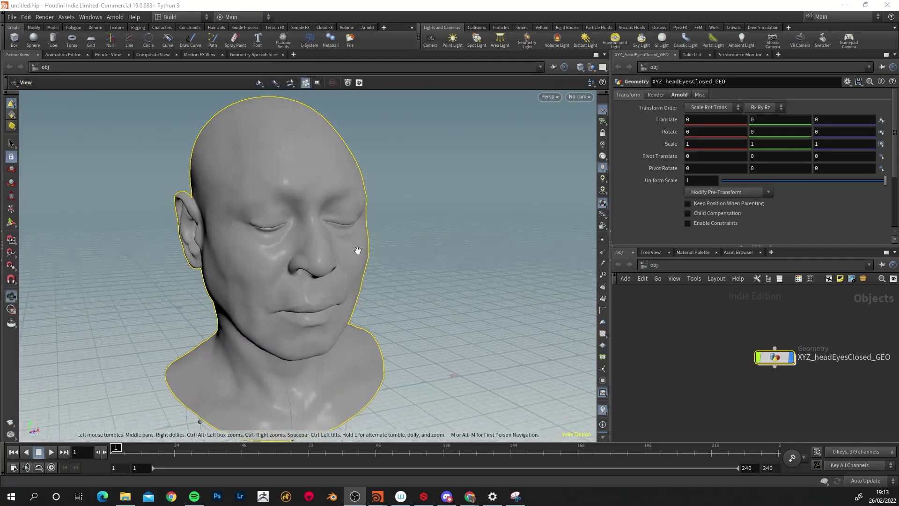
pyautogui.moveTo(269, 251); pyautogui.dragTo(262, 212)
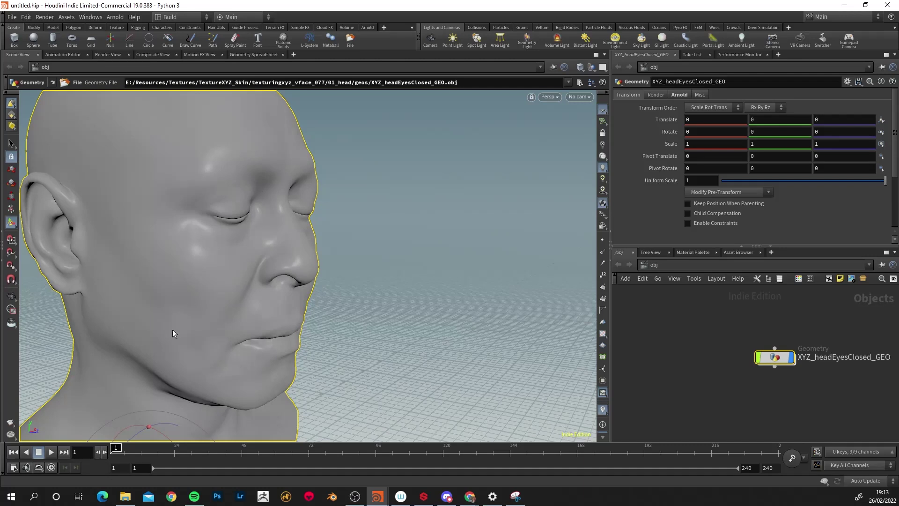
pyautogui.click(580, 68)
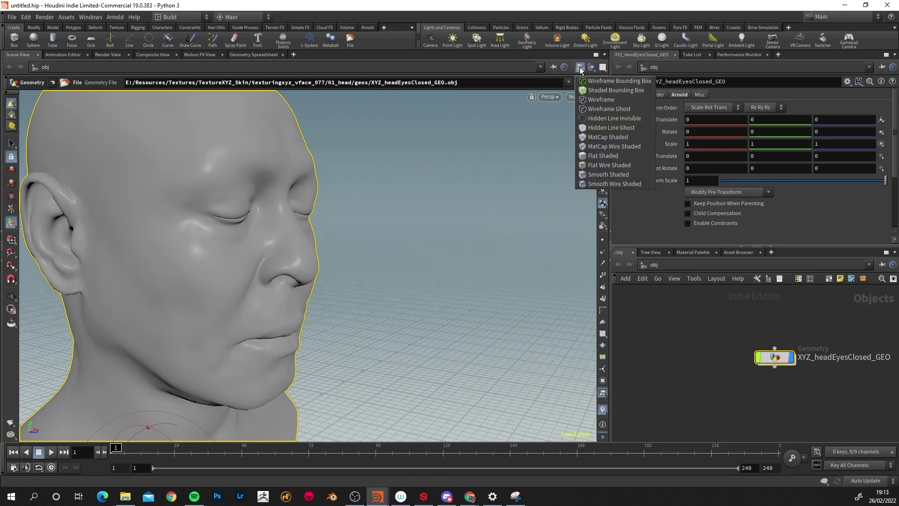
pyautogui.click(608, 155)
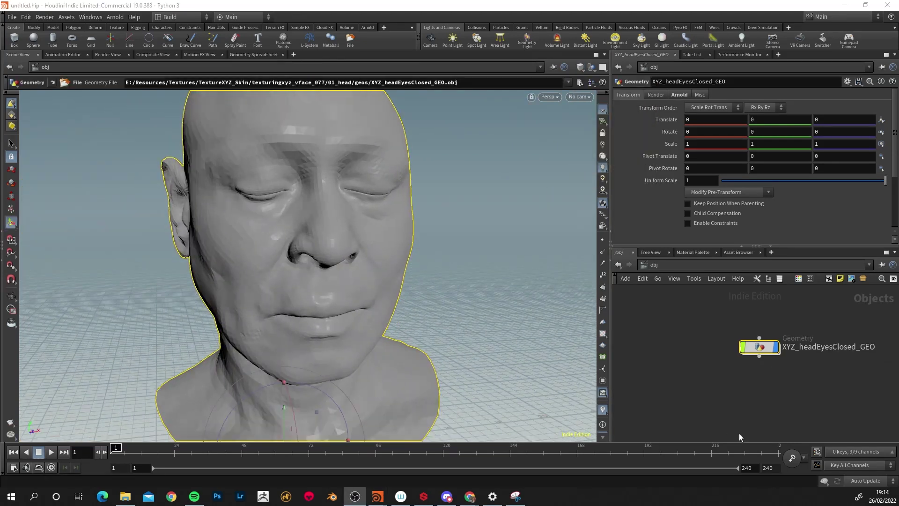
# - Inside XYZ_headEyesClosed_GEO, add a Subdivide node wired below the File node
pyautogui.doubleClick(763, 348)
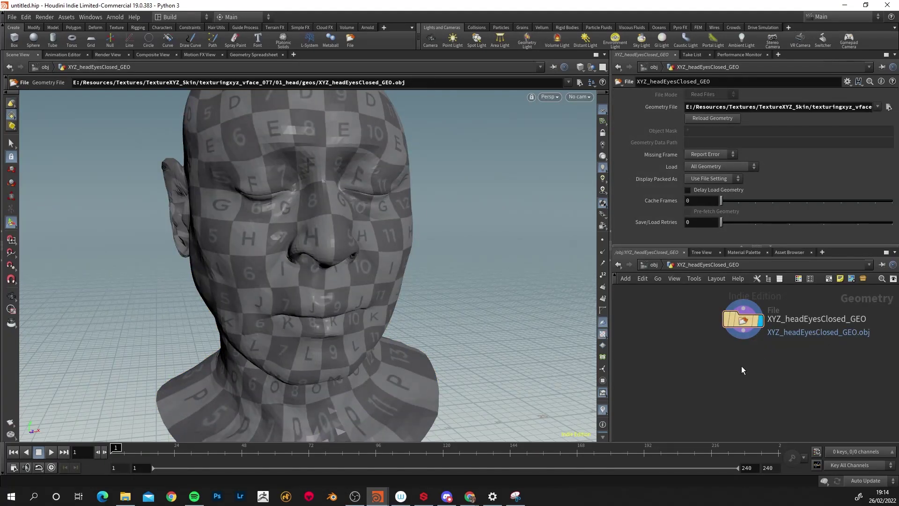
pyautogui.press('Tab')
pyautogui.write('subdivide')
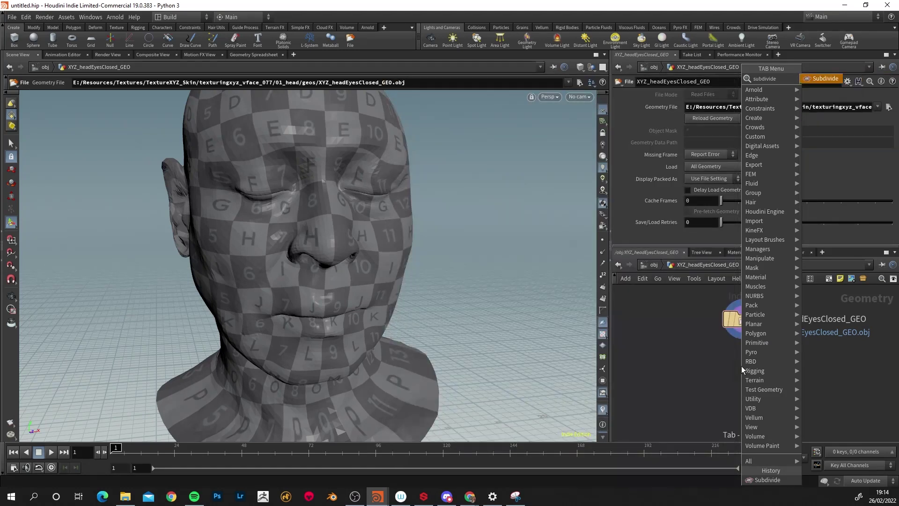
pyautogui.press('Return')
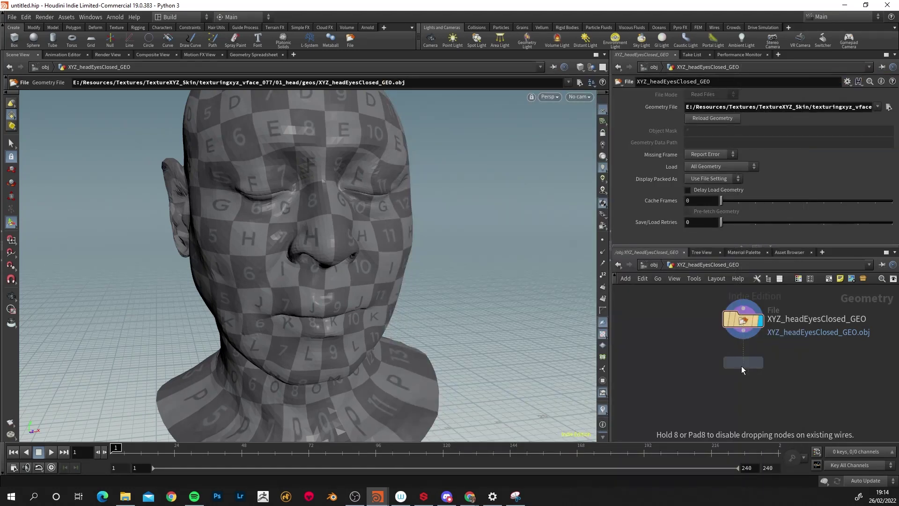
pyautogui.click(741, 369)
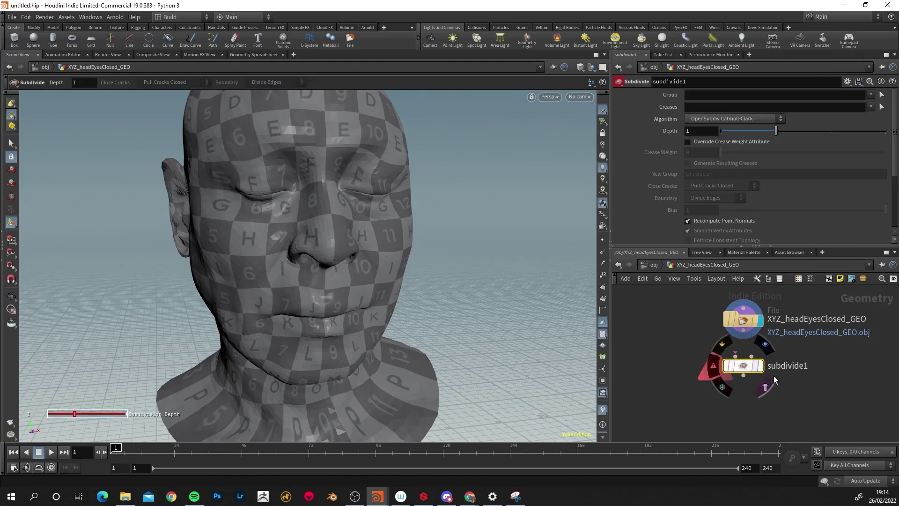
pyautogui.moveTo(742, 339); pyautogui.dragTo(736, 357)
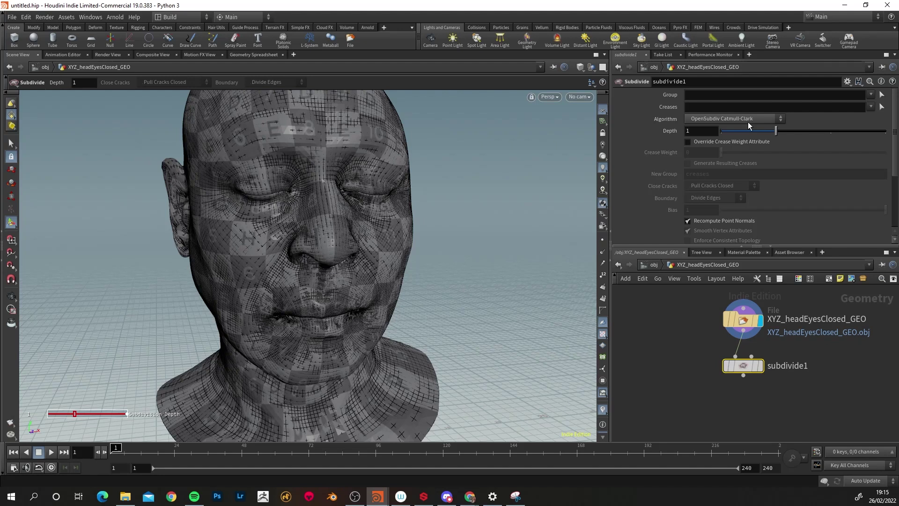
pyautogui.moveTo(706, 412); pyautogui.dragTo(713, 345, button='middle')
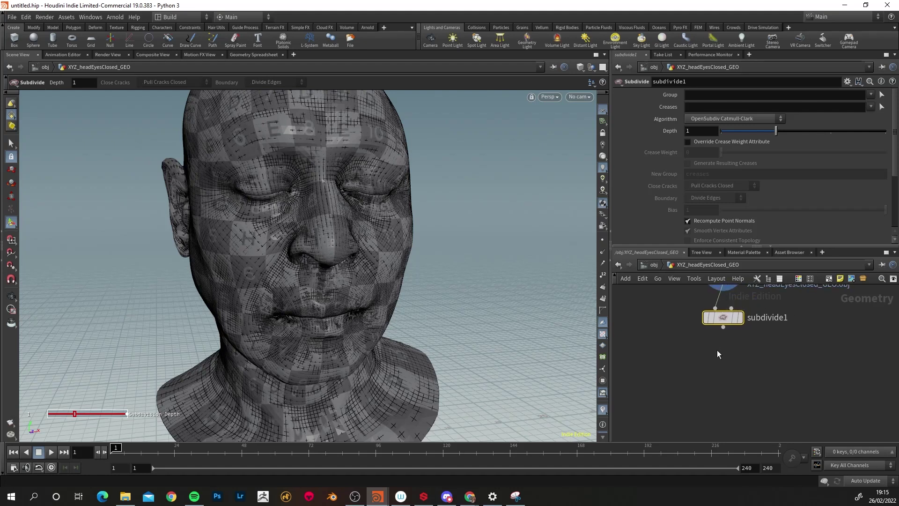
# - Add an Attribute from Map node below subdivide1, fed by subdivide1's output
pyautogui.press('Tab')
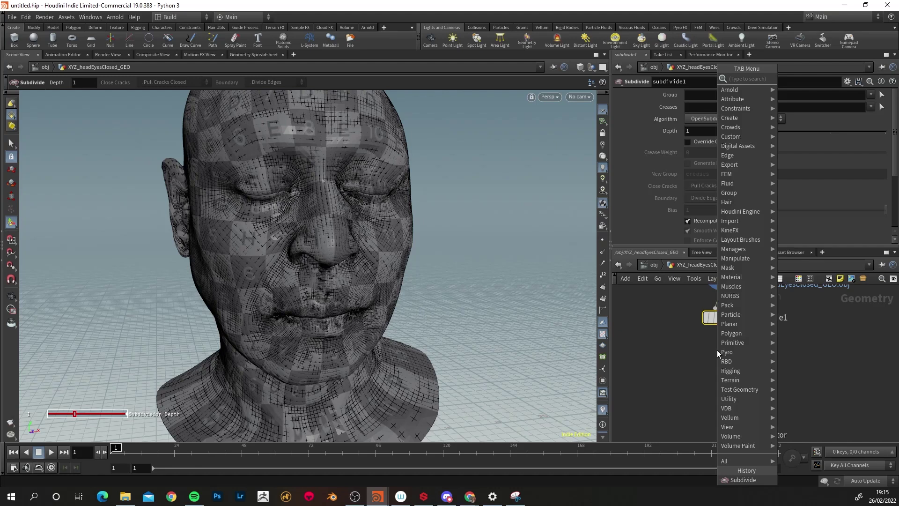
pyautogui.write('att')
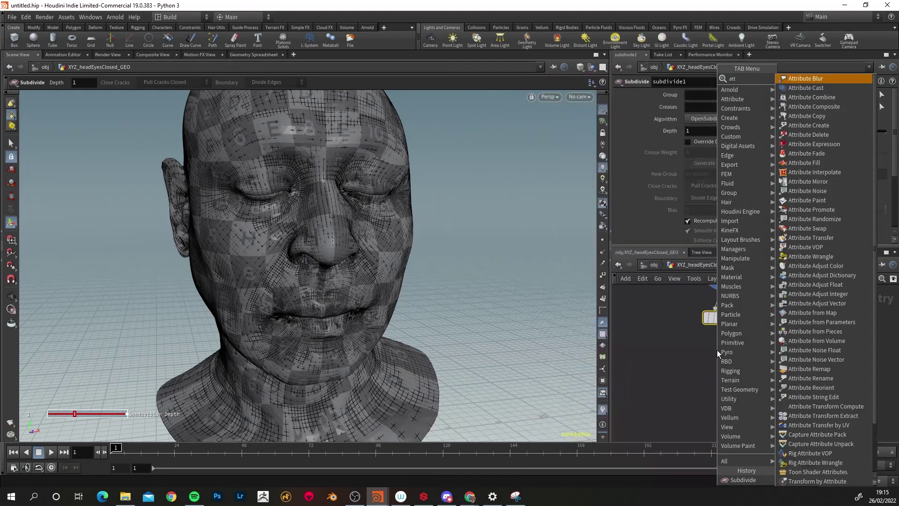
pyautogui.write('ribute from map')
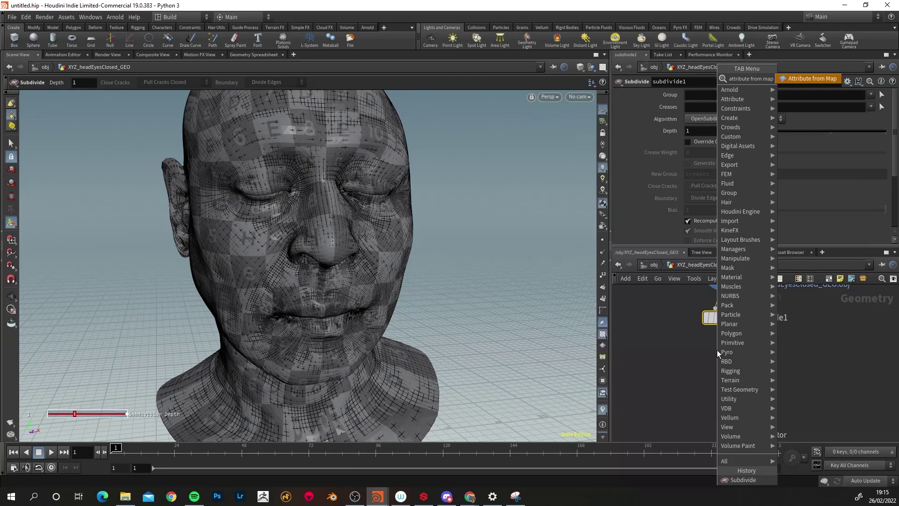
pyautogui.press('Return')
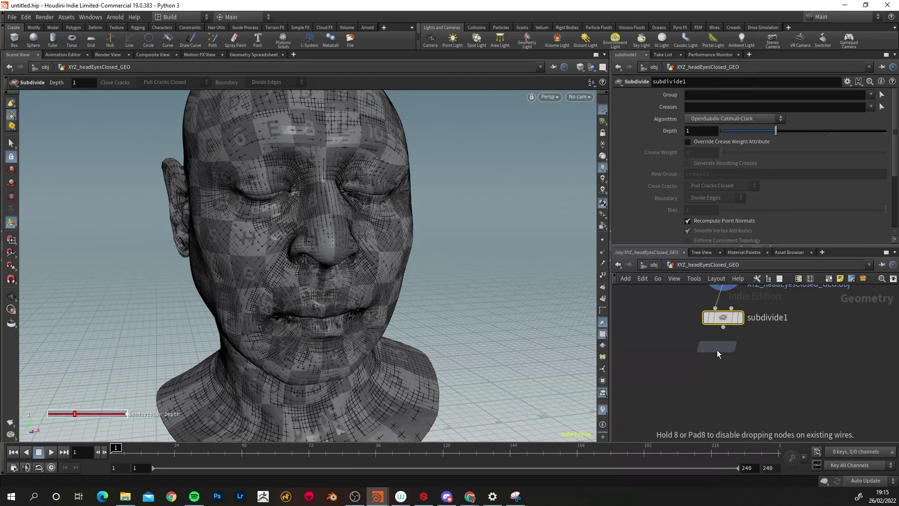
pyautogui.click(725, 358)
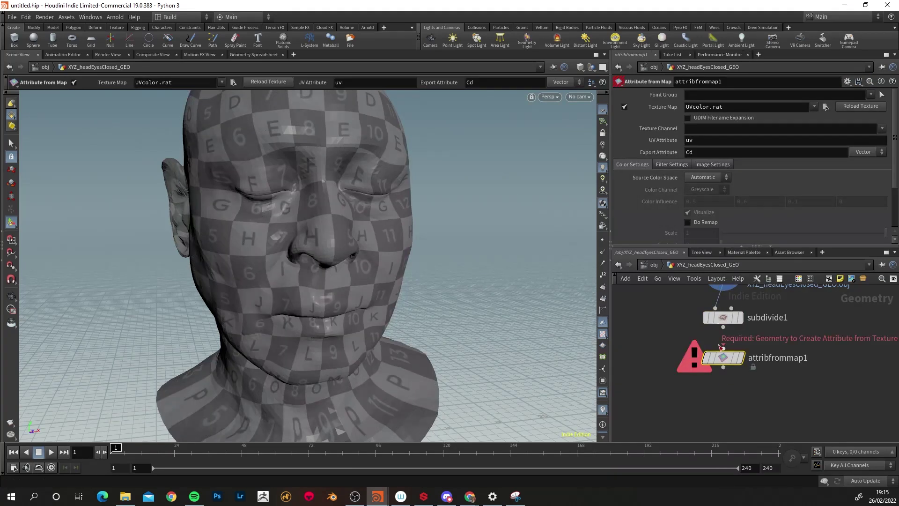
pyautogui.moveTo(724, 329); pyautogui.dragTo(724, 349)
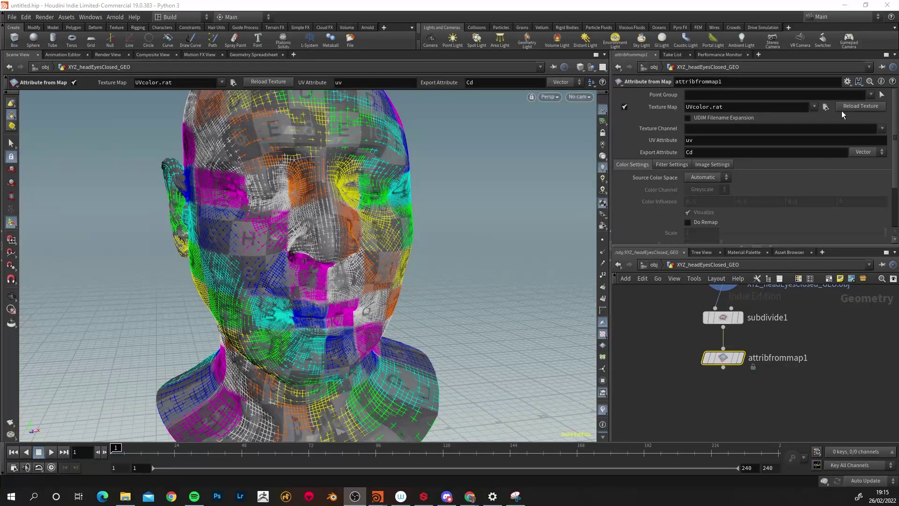
# - Set attribfrommap1's Texture Map to XYZ_dispCalibrated_mid0_raw.1001.exr
pyautogui.click(825, 107)
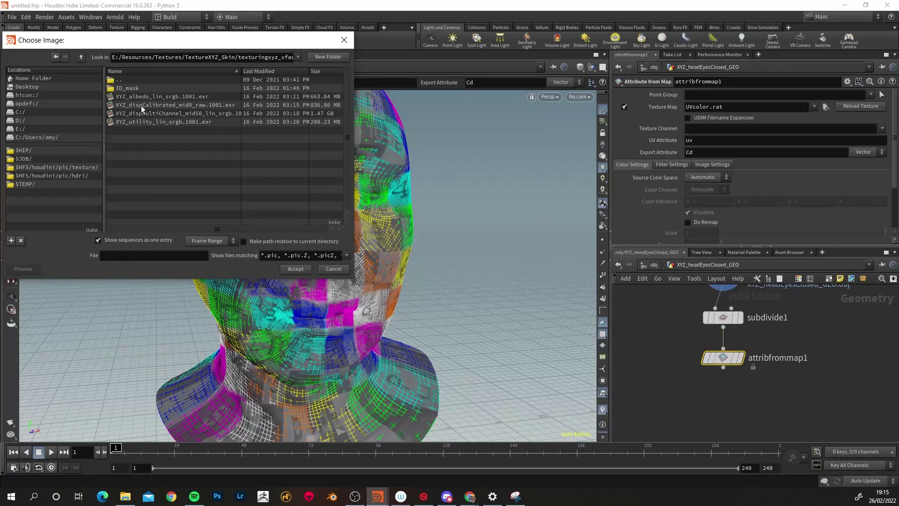
pyautogui.click(187, 106)
pyautogui.click(295, 268)
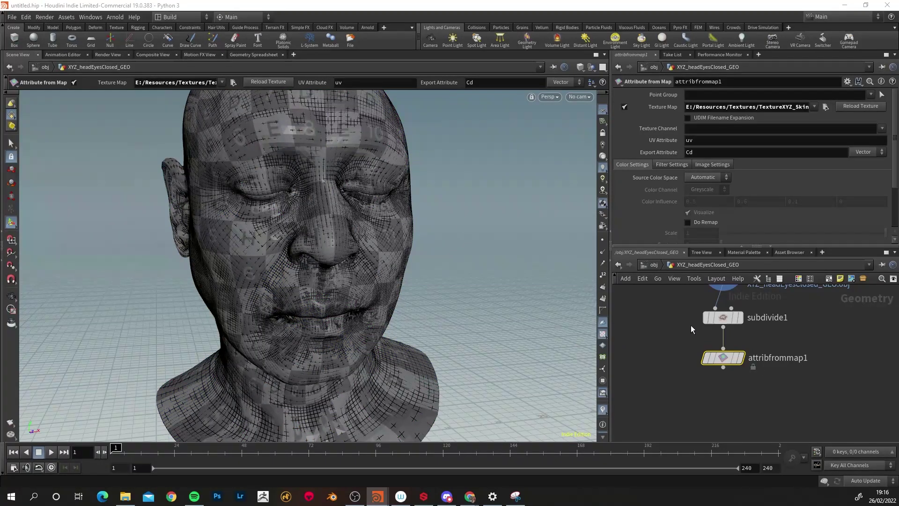
pyautogui.moveTo(723, 395); pyautogui.dragTo(733, 362, button='middle')
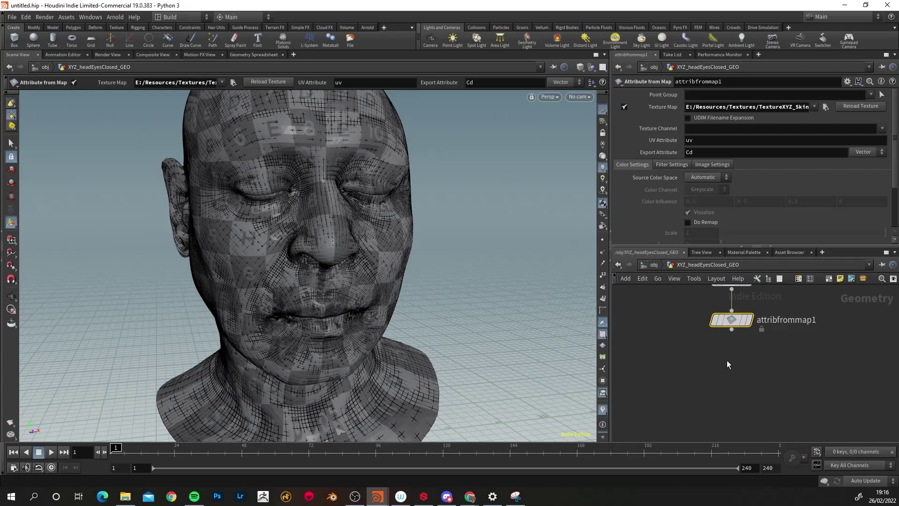
pyautogui.press('Tab')
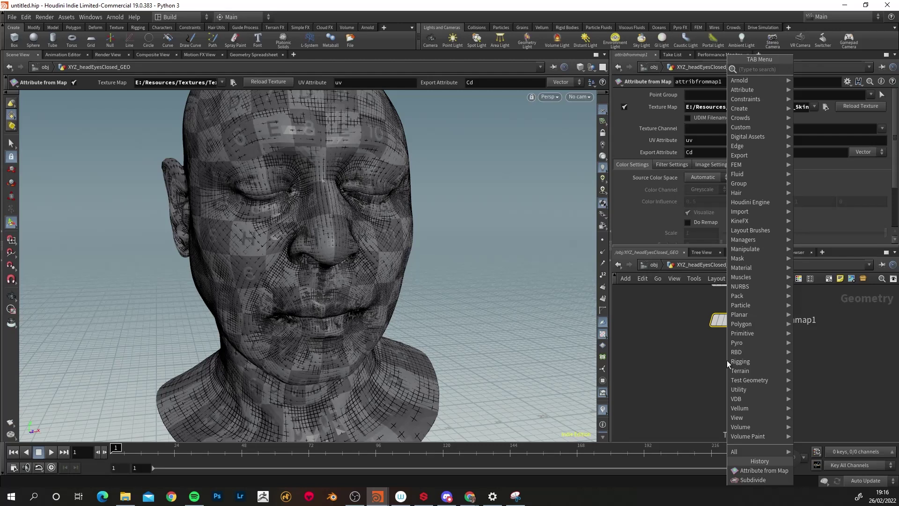
pyautogui.write('attribu')
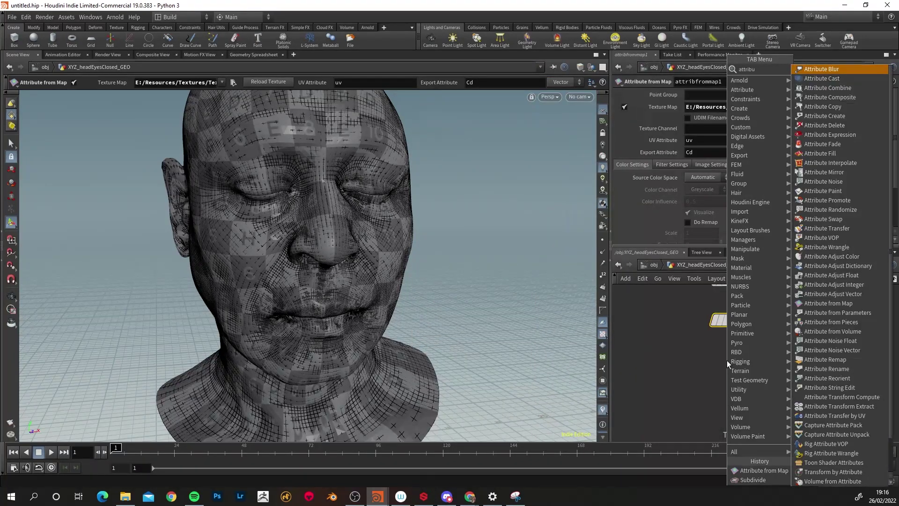
pyautogui.write('te wrangl')
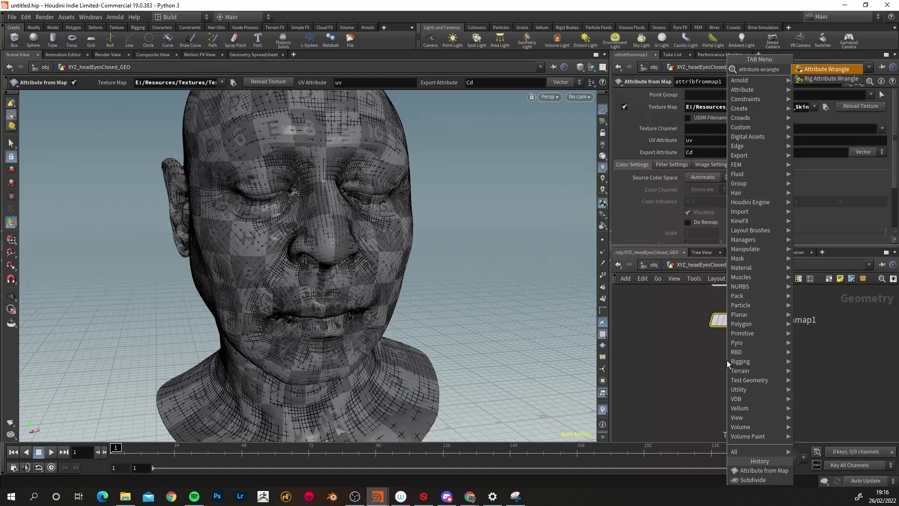
pyautogui.write('e')
# - Wire an Attribute Wrangle below attribfrommap1 and make it the displayed node
pyautogui.press('Return')
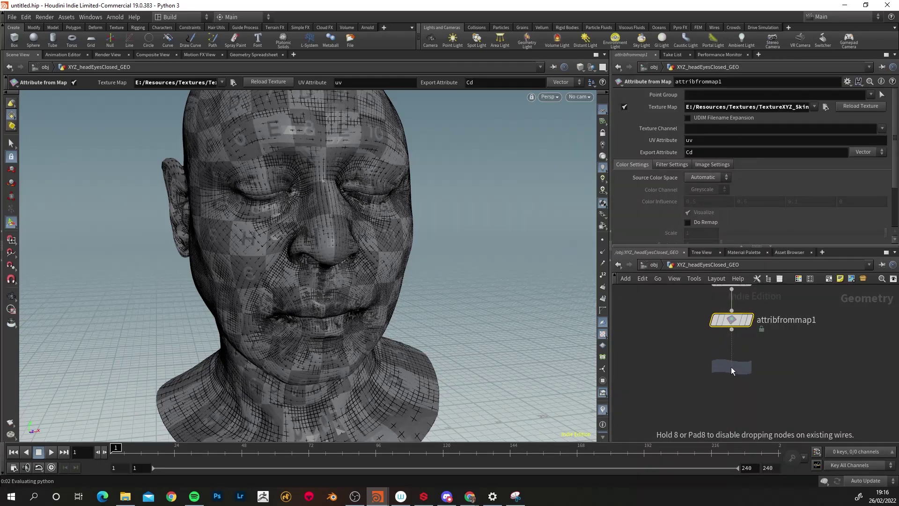
pyautogui.click(731, 367)
pyautogui.moveTo(731, 330); pyautogui.dragTo(720, 358)
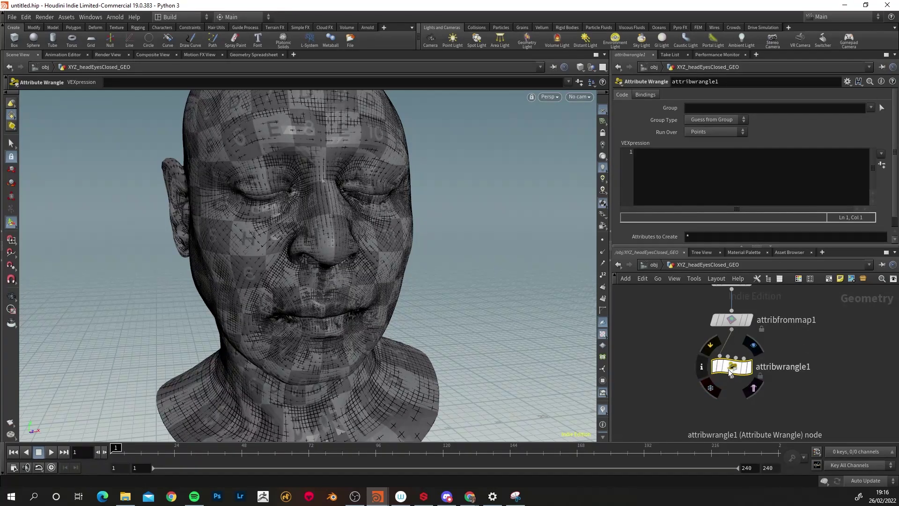
pyautogui.moveTo(730, 375)
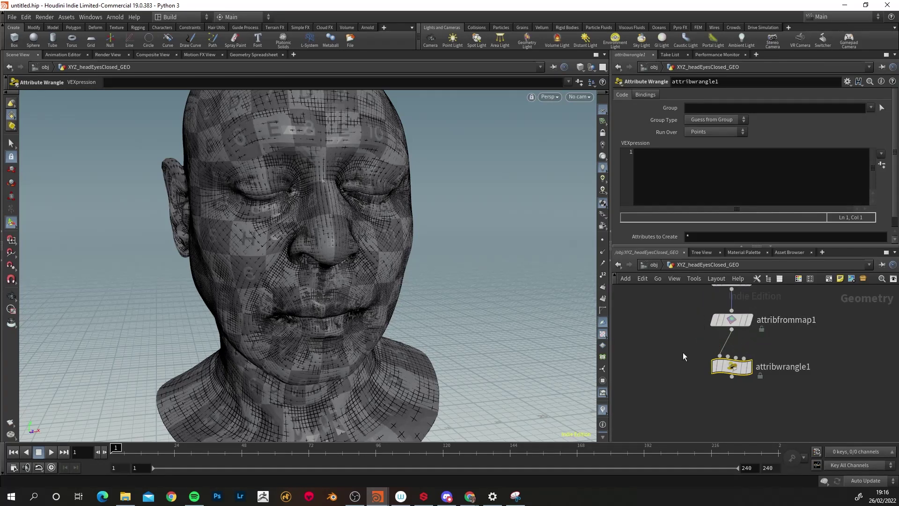
pyautogui.click(731, 320)
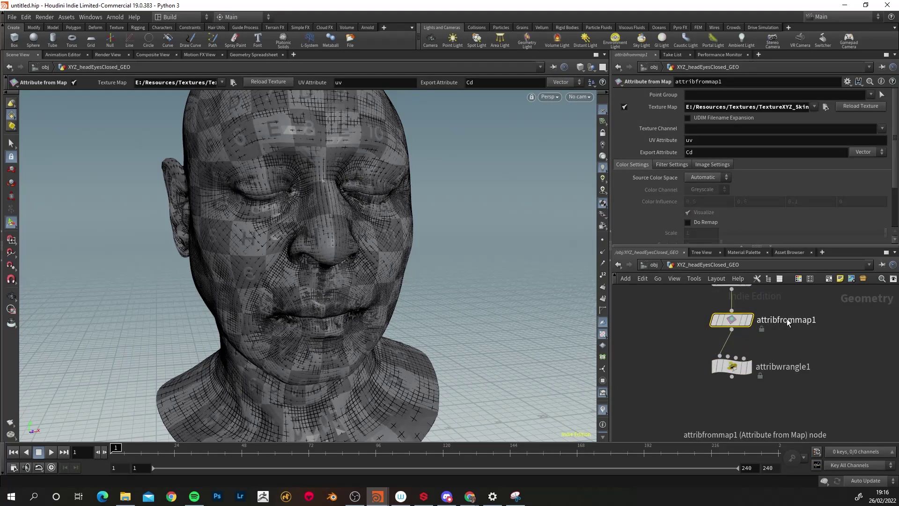
pyautogui.click(747, 367)
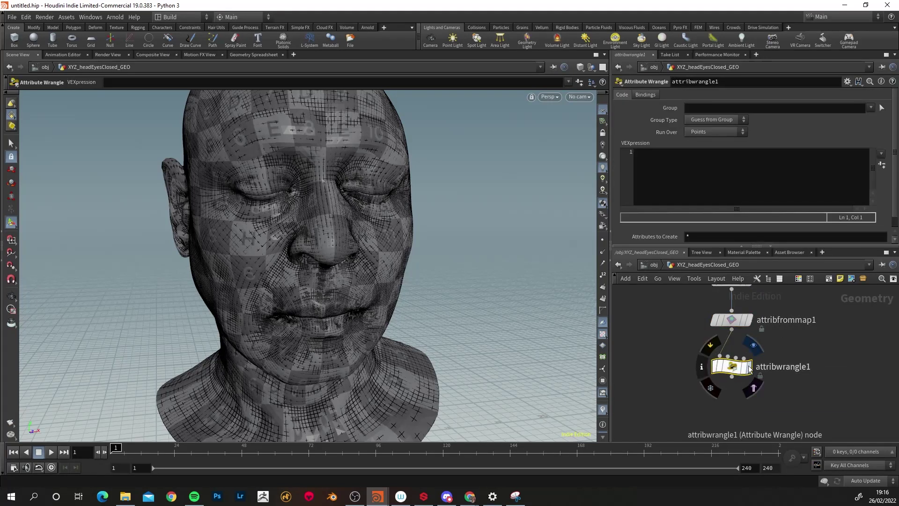
pyautogui.click(749, 368)
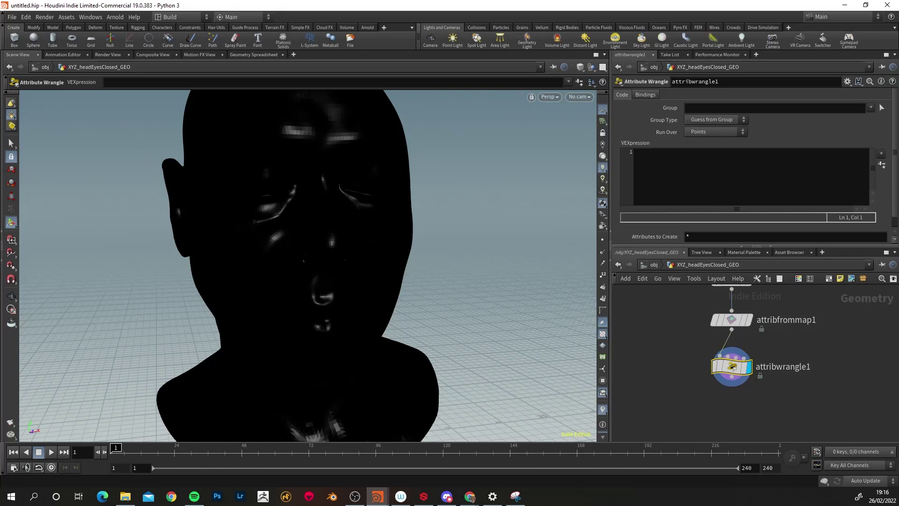
pyautogui.hotkey('alt', 'Tab')
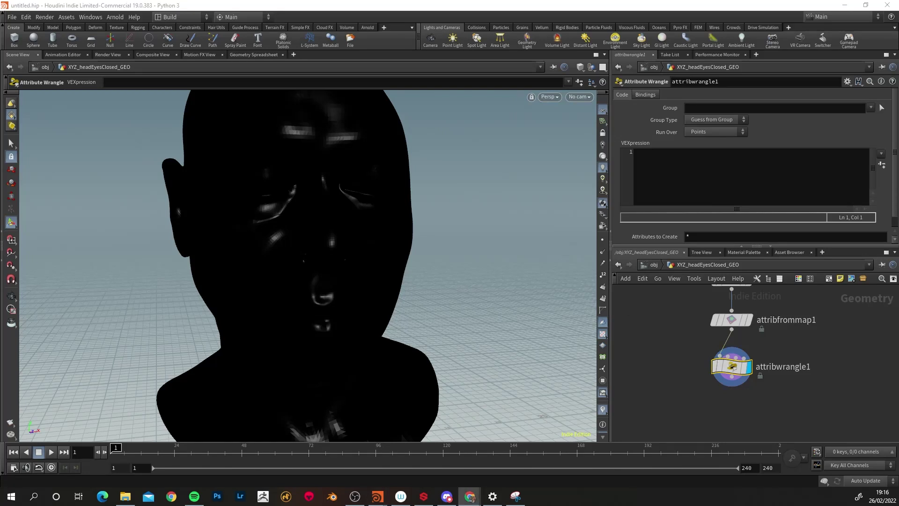
pyautogui.click(645, 156)
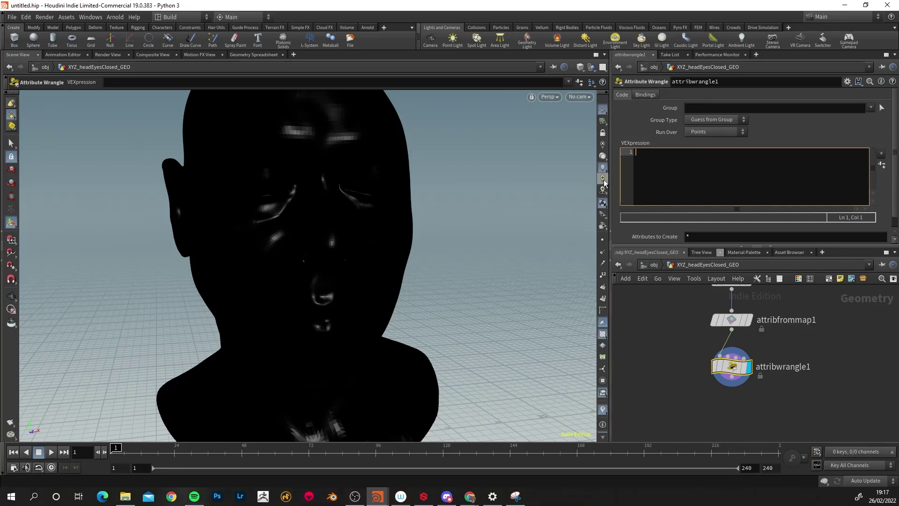
pyautogui.write('@P +=')
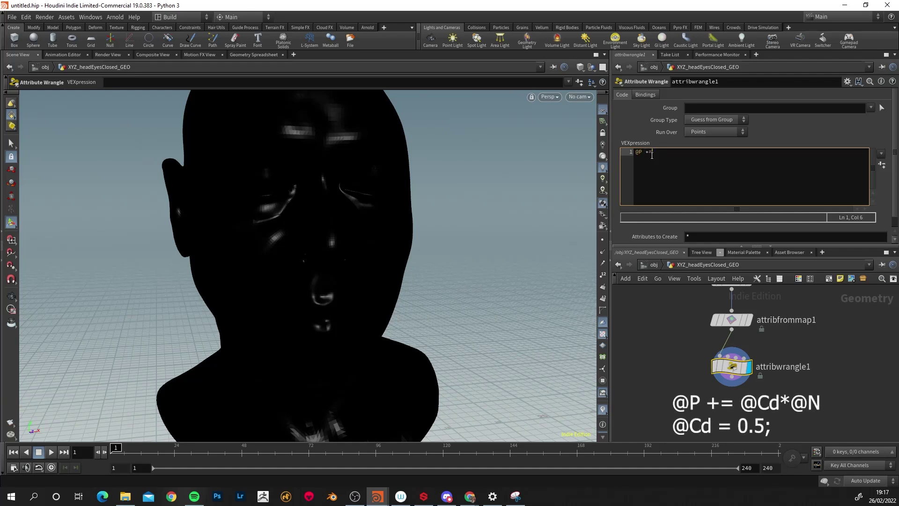
pyautogui.write(' @Cd*@N;')
pyautogui.press('Return')
pyautogui.write('@Cd = 0.5;')
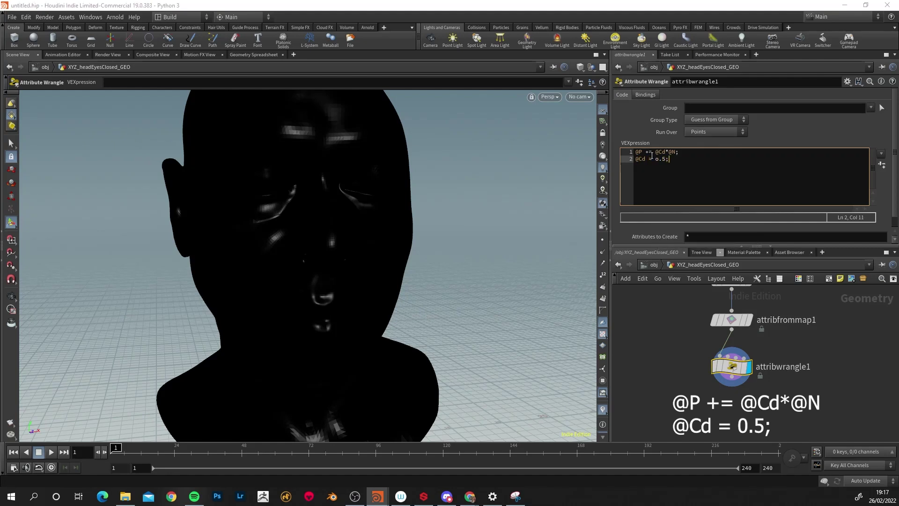
pyautogui.press('Return')
pyautogui.press('Return')
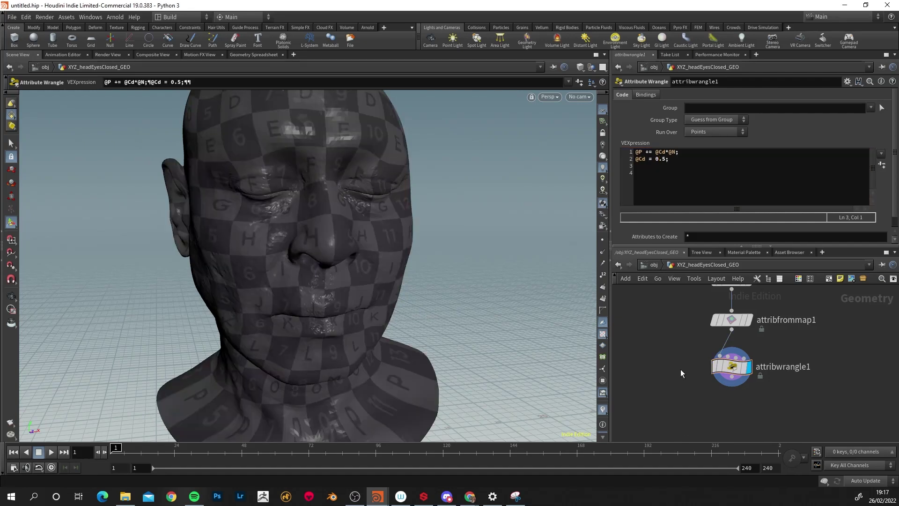
# - Turn off textures in the viewport material display so the head shows plain grey
pyautogui.press('Escape')
pyautogui.moveTo(373, 297); pyautogui.dragTo(343, 263)
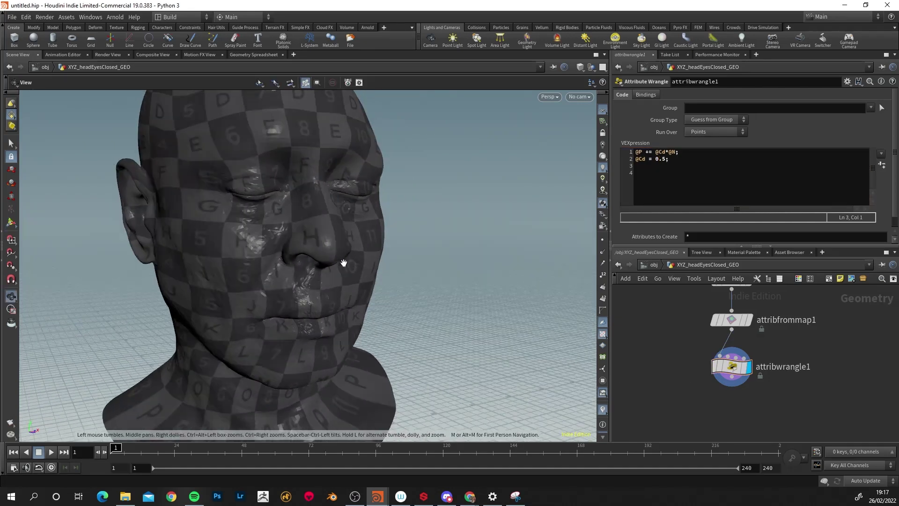
pyautogui.press('Return')
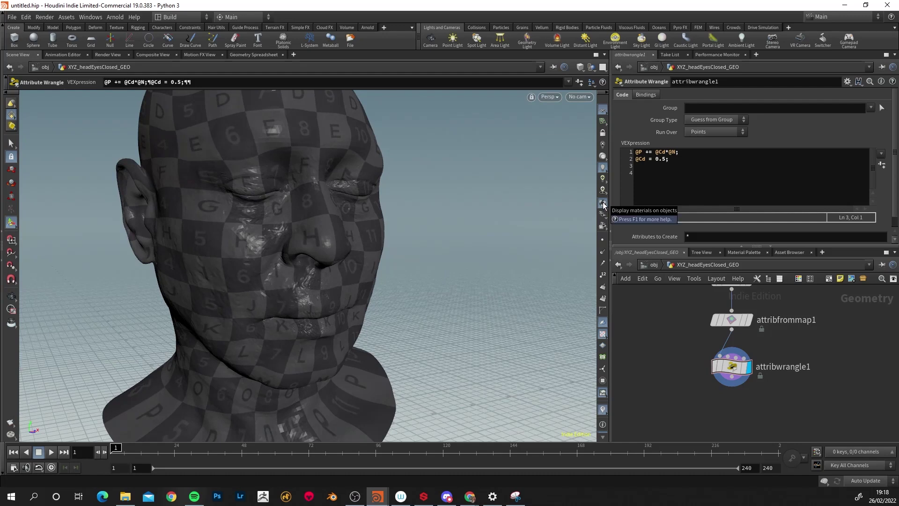
pyautogui.rightClick(603, 205)
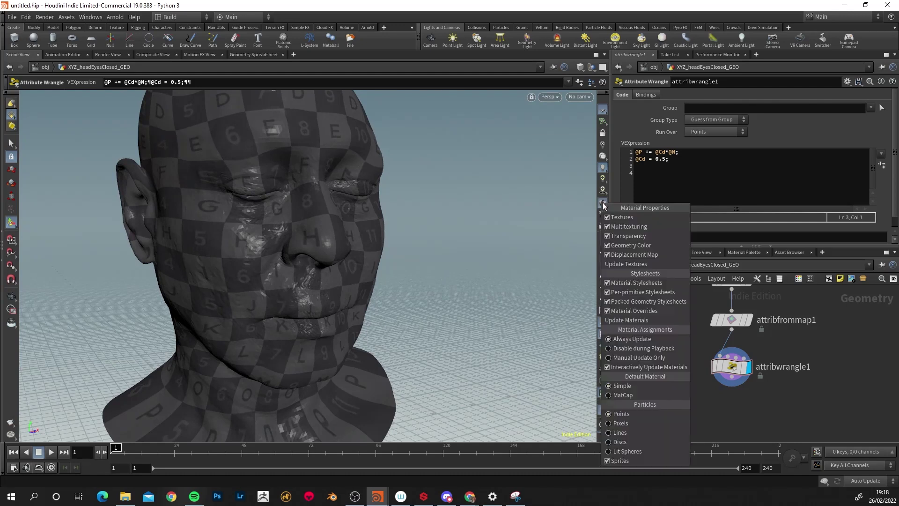
pyautogui.click(622, 218)
# - Orbit in close to the front and nose of the displaced head
pyautogui.press('Escape')
pyautogui.moveTo(284, 263); pyautogui.dragTo(231, 267)
pyautogui.press('Return')
pyautogui.press('Escape')
pyautogui.scroll(5, 365, 241)
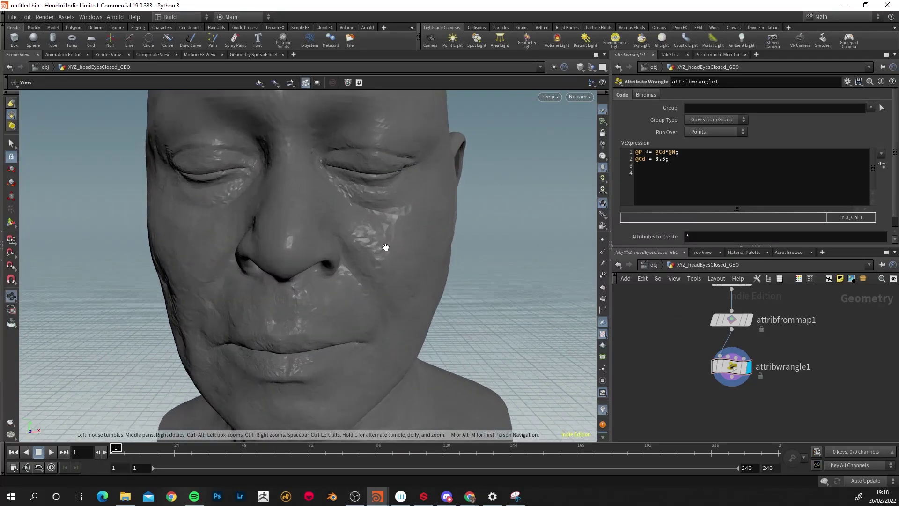
pyautogui.moveTo(412, 237); pyautogui.dragTo(357, 223)
pyautogui.press('Return')
pyautogui.moveTo(691, 329); pyautogui.dragTo(690, 385, button='middle')
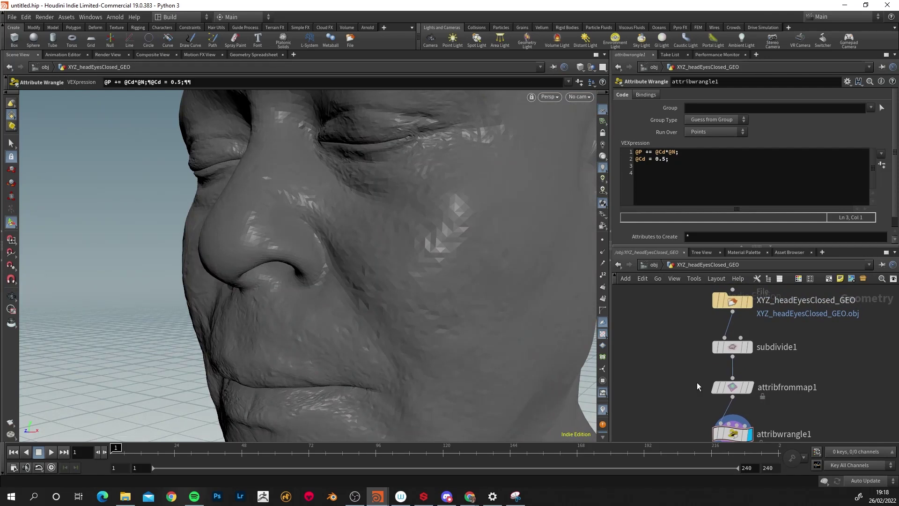
# - Set subdivide1's Depth to 5 and inspect the displaced cheek, ear and jaw
pyautogui.click(732, 346)
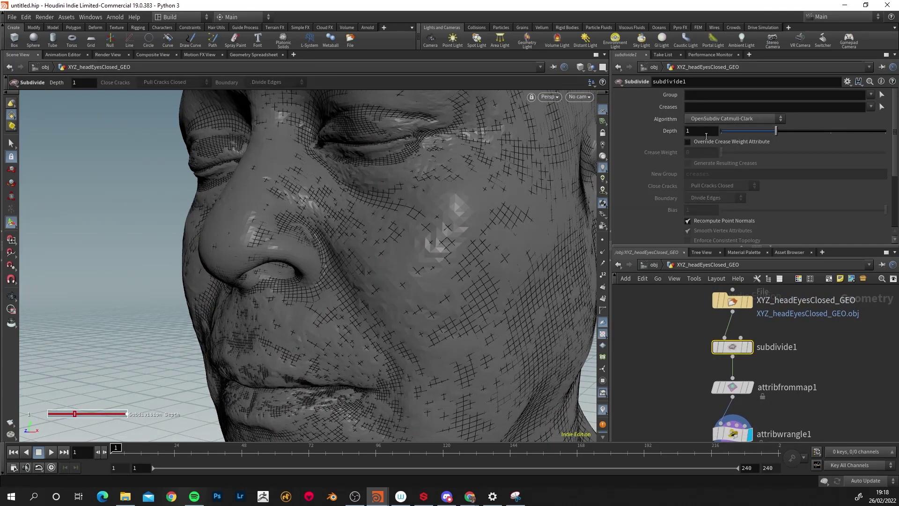
pyautogui.click(690, 131)
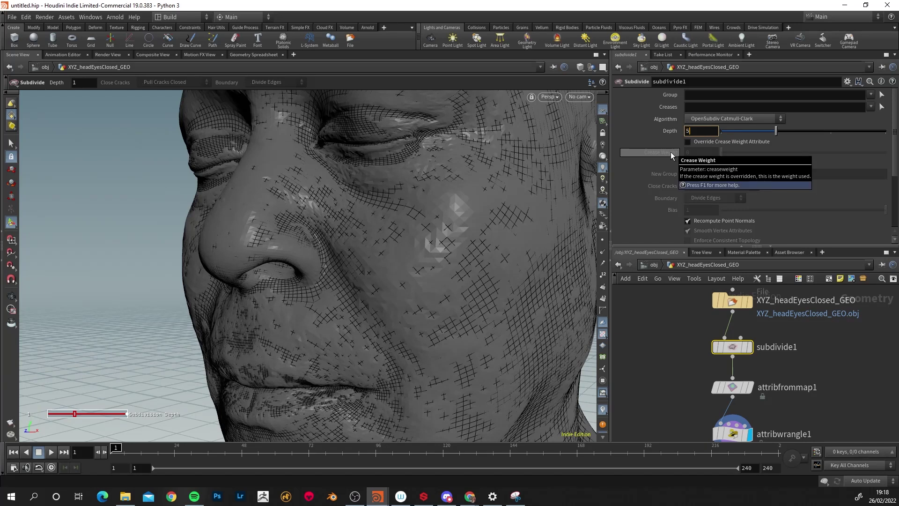
pyautogui.press('Return')
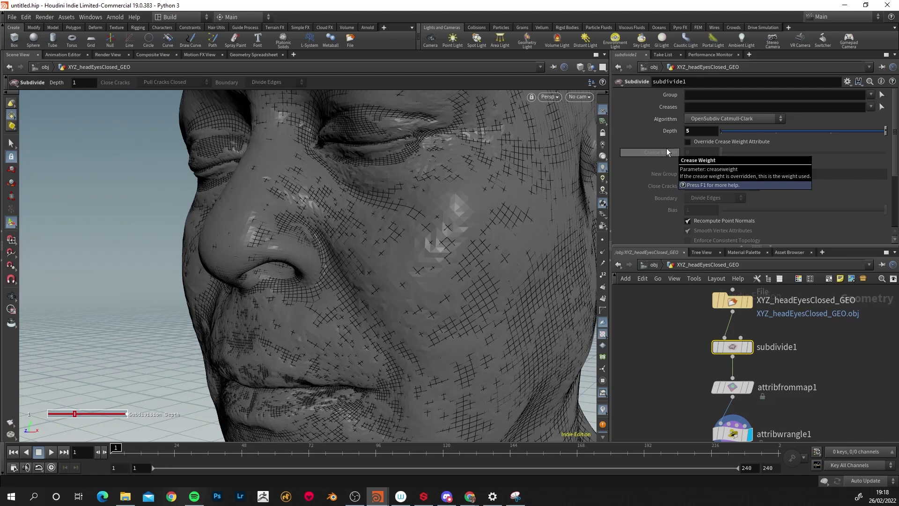
pyautogui.click(731, 432)
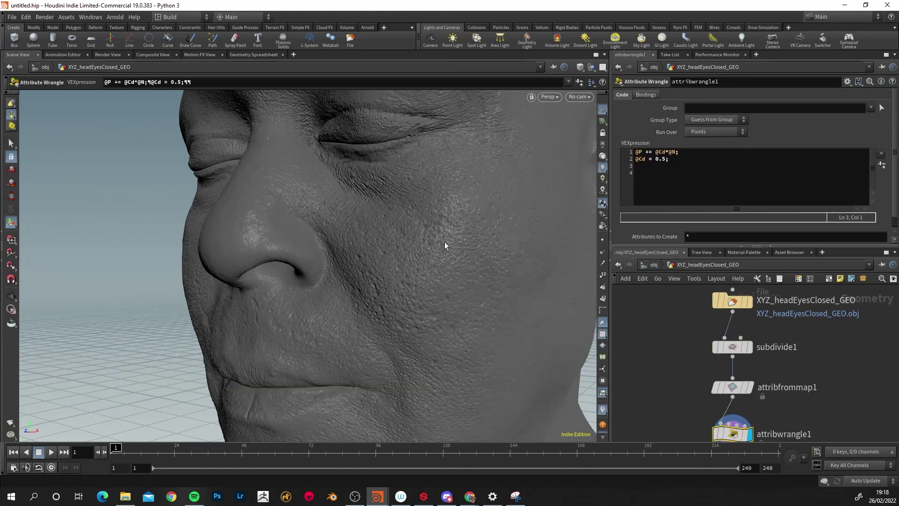
pyautogui.press('Escape')
pyautogui.moveTo(387, 220); pyautogui.dragTo(443, 214)
pyautogui.moveTo(315, 240); pyautogui.dragTo(502, 271)
pyautogui.moveTo(345, 221); pyautogui.dragTo(325, 229)
pyautogui.press('Return')
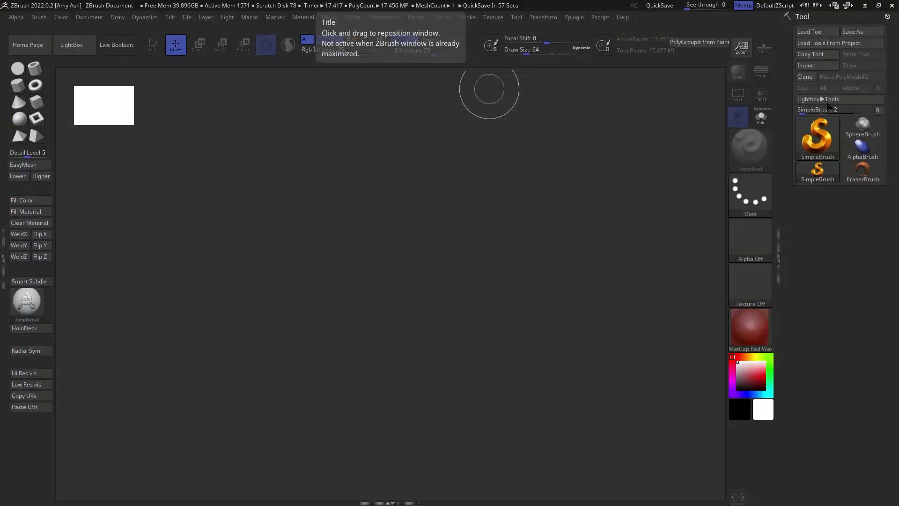
# - Import Vface_77_Highres_Houdini into ZBrush as a tool and draw it on the canvas
pyautogui.click(812, 68)
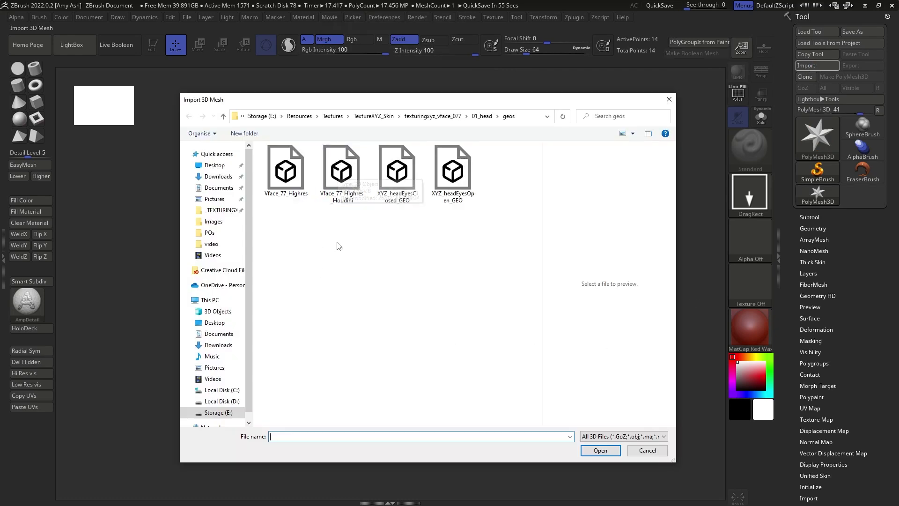
pyautogui.moveTo(341, 176); pyautogui.dragTo(346, 182)
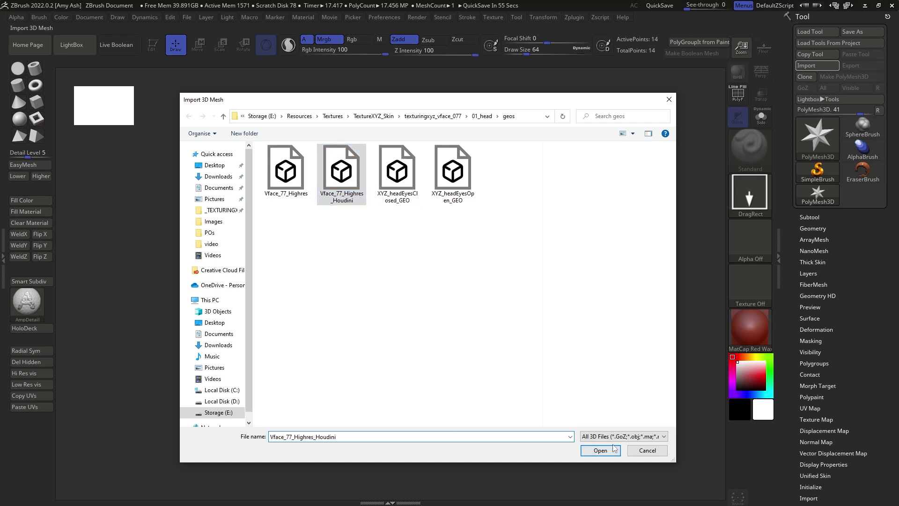
pyautogui.click(600, 450)
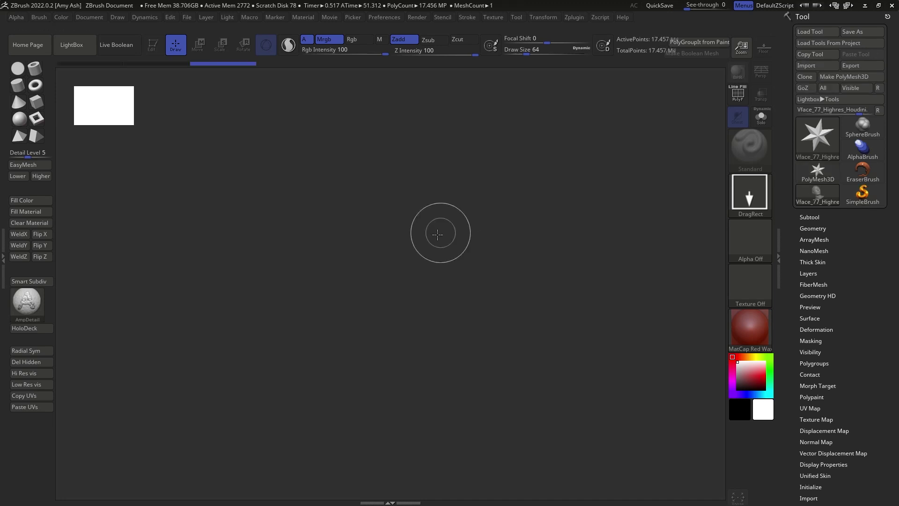
pyautogui.moveTo(410, 191)
pyautogui.mouseDown()
pyautogui.moveTo(257, 208)
pyautogui.moveTo(482, 437)
pyautogui.moveTo(431, 493)
pyautogui.mouseUp()
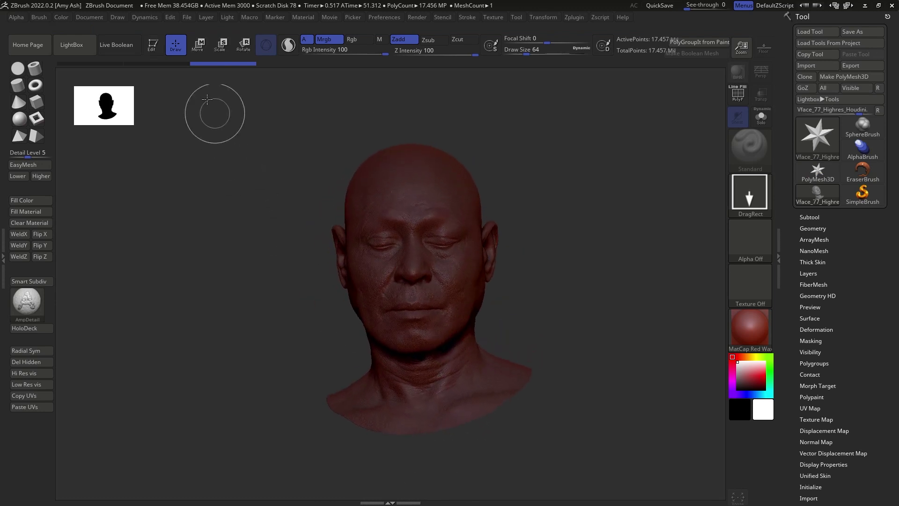
# - Put the imported head in Edit mode, shade it with MatCap Gray, and expand Tool > Geometry
pyautogui.click(160, 49)
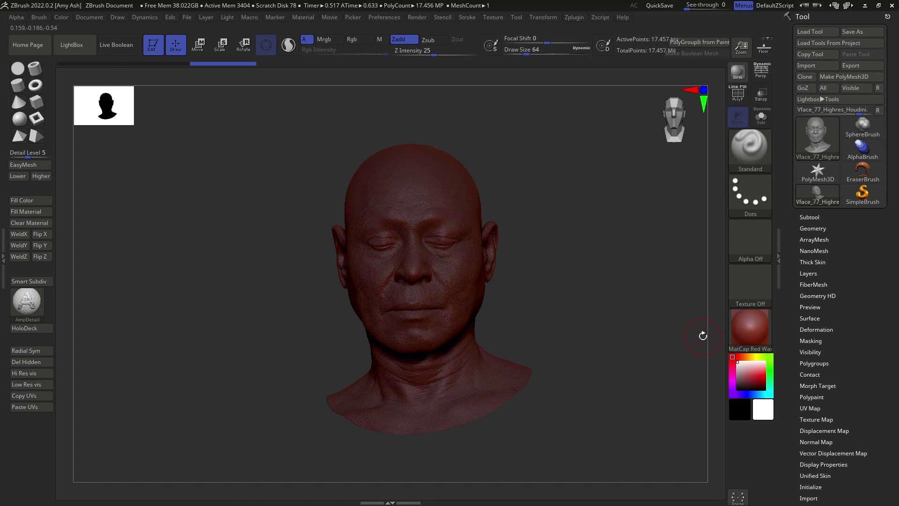
pyautogui.click(751, 334)
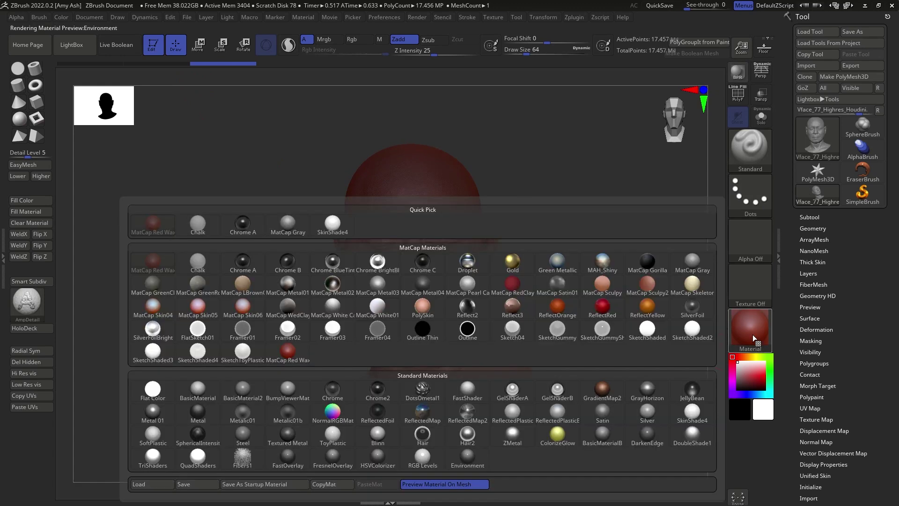
pyautogui.click(288, 222)
pyautogui.keyDown('ctrl'); pyautogui.moveTo(552, 294); pyautogui.dragTo(488, 302, button='right'); pyautogui.keyUp('ctrl')
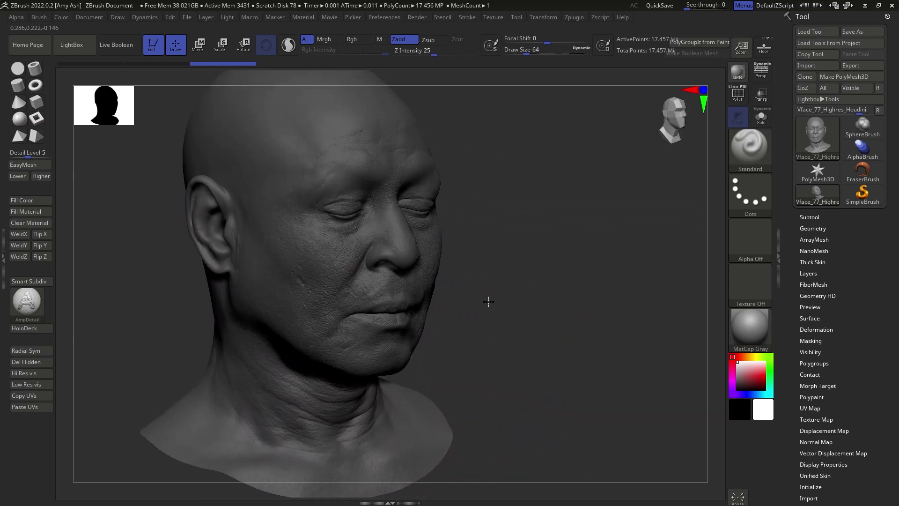
pyautogui.click(811, 228)
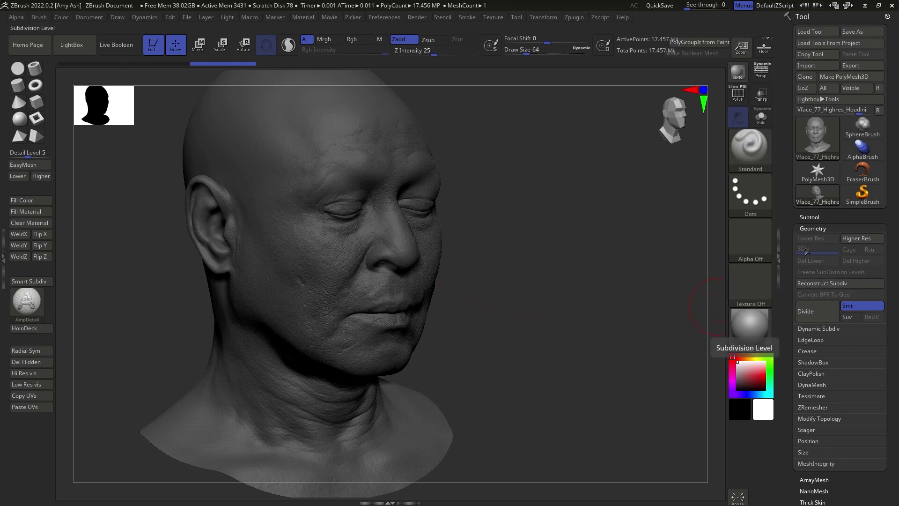
# - Use Reconstruct Subdiv to rebuild lower subdivision levels under the head, stepping through level 4
pyautogui.click(828, 282)
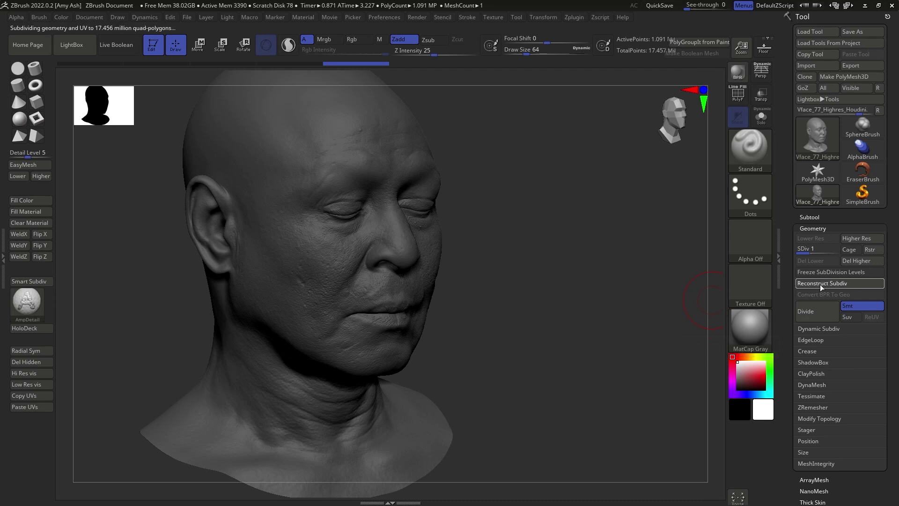
pyautogui.moveTo(812, 251)
pyautogui.mouseDown()
pyautogui.moveTo(836, 251)
pyautogui.moveTo(798, 251)
pyautogui.mouseUp()
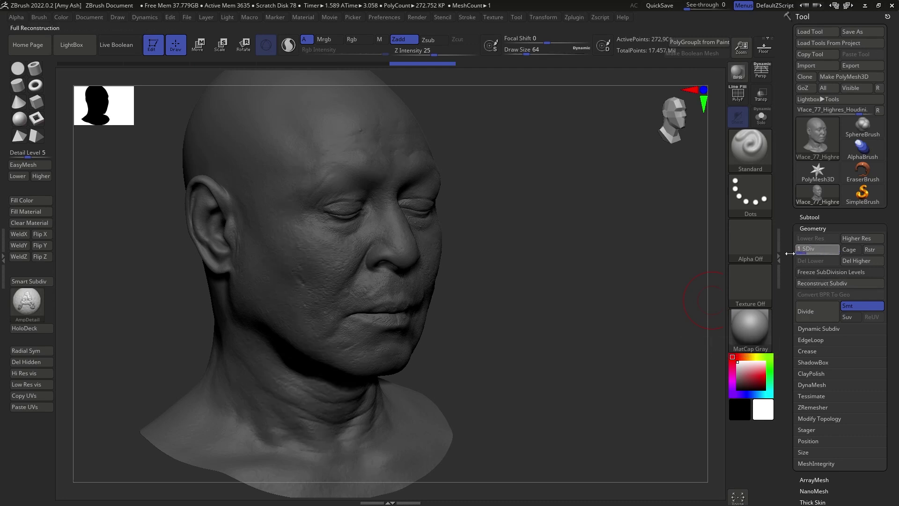
pyautogui.click(818, 283)
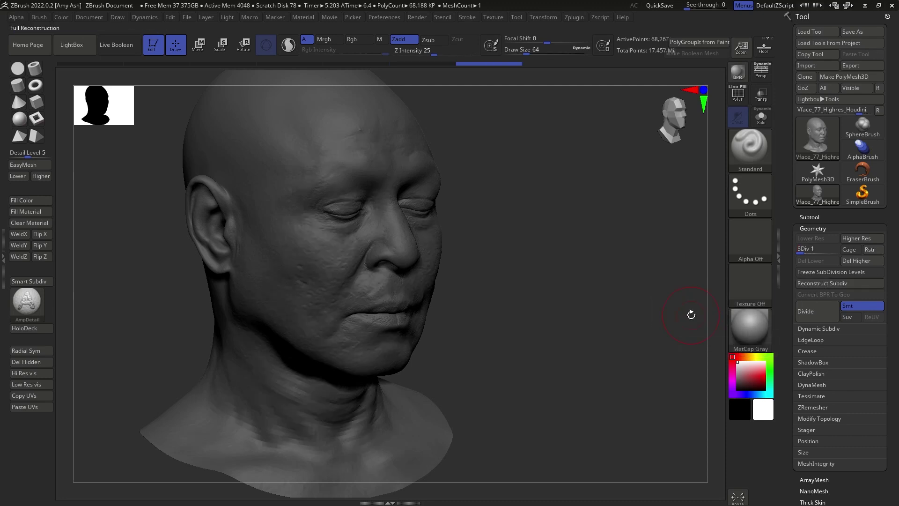
pyautogui.click(826, 283)
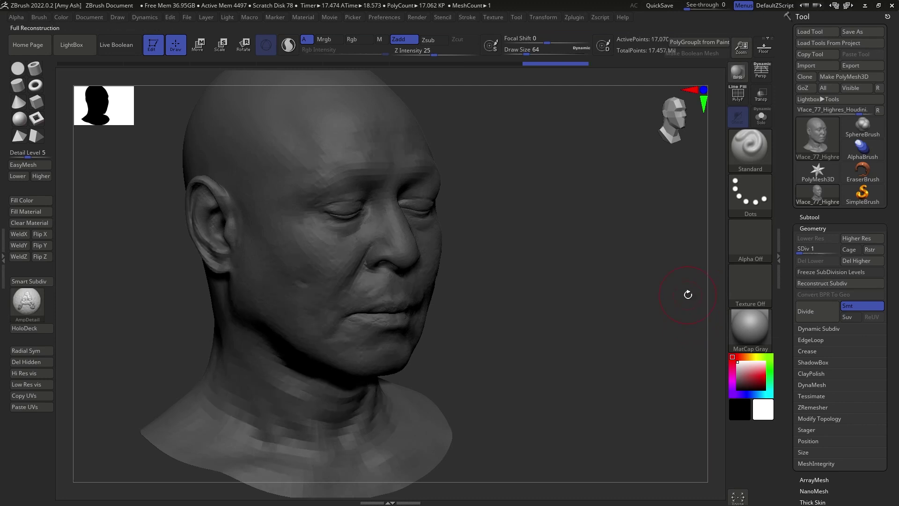
# - Try one more reconstruction, which stops on triangles, then raise the SDiv slider to 6
pyautogui.moveTo(568, 272); pyautogui.dragTo(582, 297)
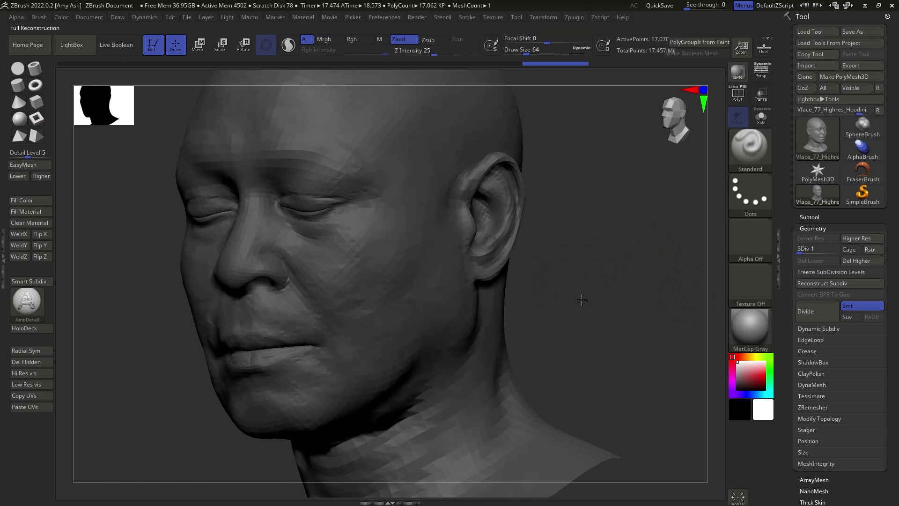
pyautogui.click(820, 283)
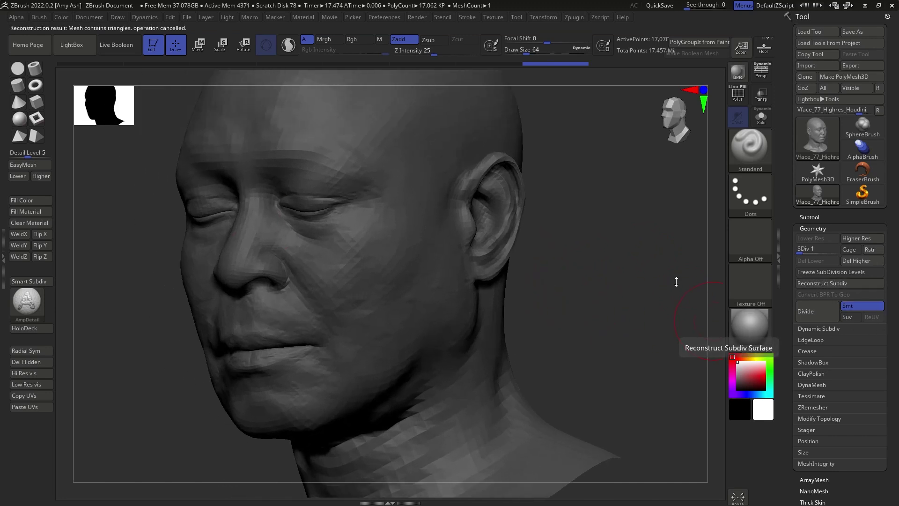
pyautogui.moveTo(543, 358); pyautogui.dragTo(589, 302)
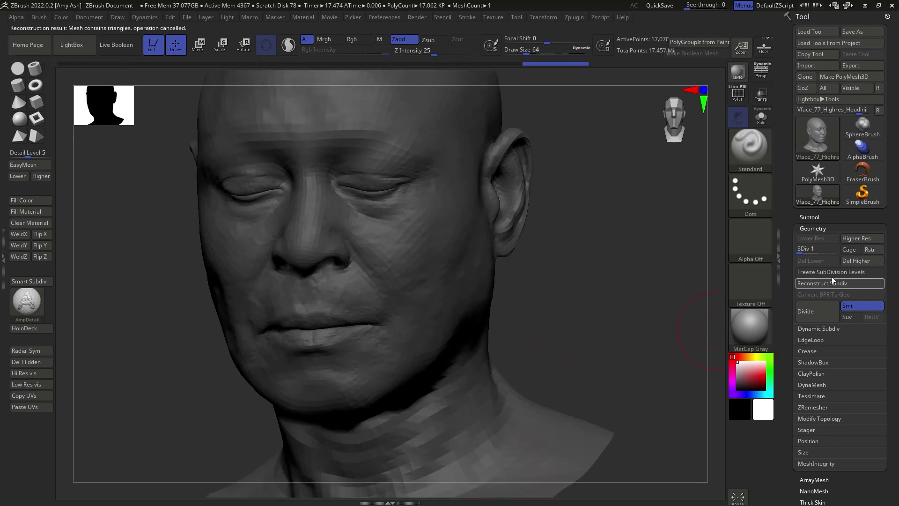
pyautogui.moveTo(805, 251); pyautogui.dragTo(845, 252)
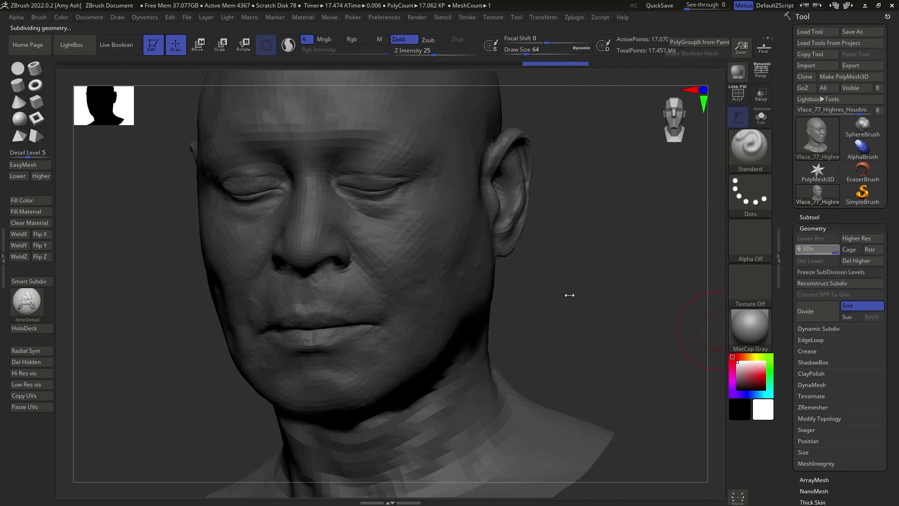
# - Turn the head to a three-quarter view to inspect its full level 6 pore detail
pyautogui.moveTo(554, 279)
pyautogui.mouseDown()
pyautogui.moveTo(581, 282)
pyautogui.moveTo(602, 357)
pyautogui.moveTo(686, 426)
pyautogui.moveTo(638, 311)
pyautogui.moveTo(675, 359)
pyautogui.moveTo(608, 317)
pyautogui.moveTo(608, 335)
pyautogui.moveTo(575, 270)
pyautogui.moveTo(510, 304)
pyautogui.moveTo(545, 377)
pyautogui.moveTo(560, 366)
pyautogui.moveTo(546, 385)
pyautogui.moveTo(526, 360)
pyautogui.moveTo(549, 360)
pyautogui.mouseUp()
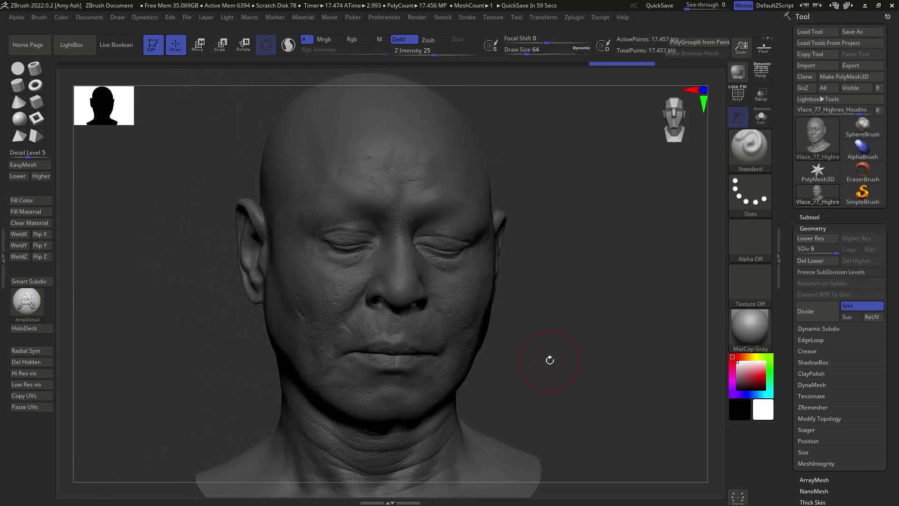